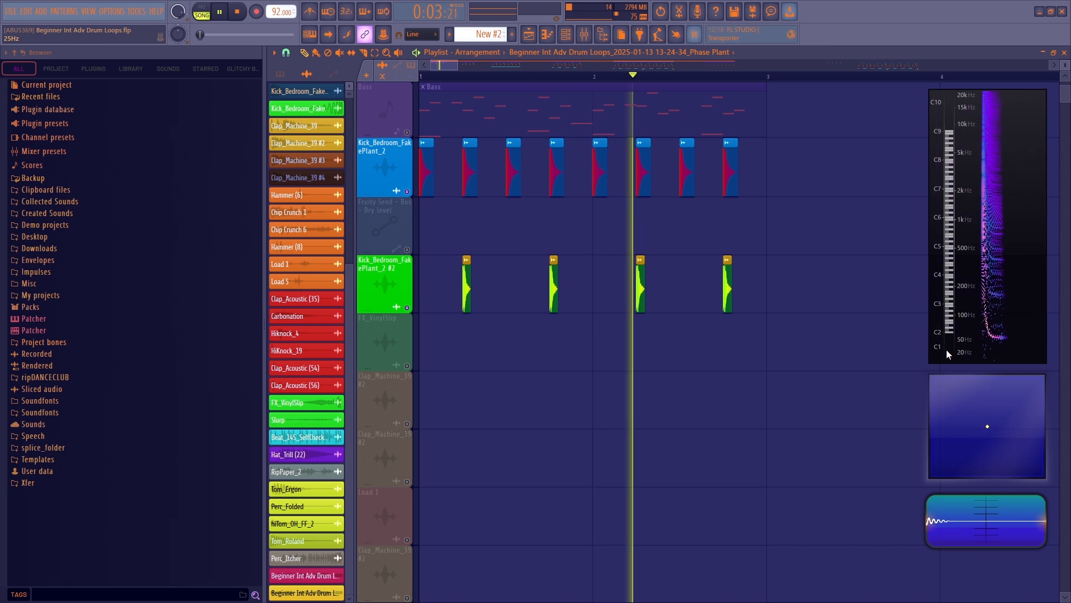
# - Play the kick and clap pattern from bar 1 and examine its peaks in the Bus track's Fruity Limiter
pyautogui.press('space')
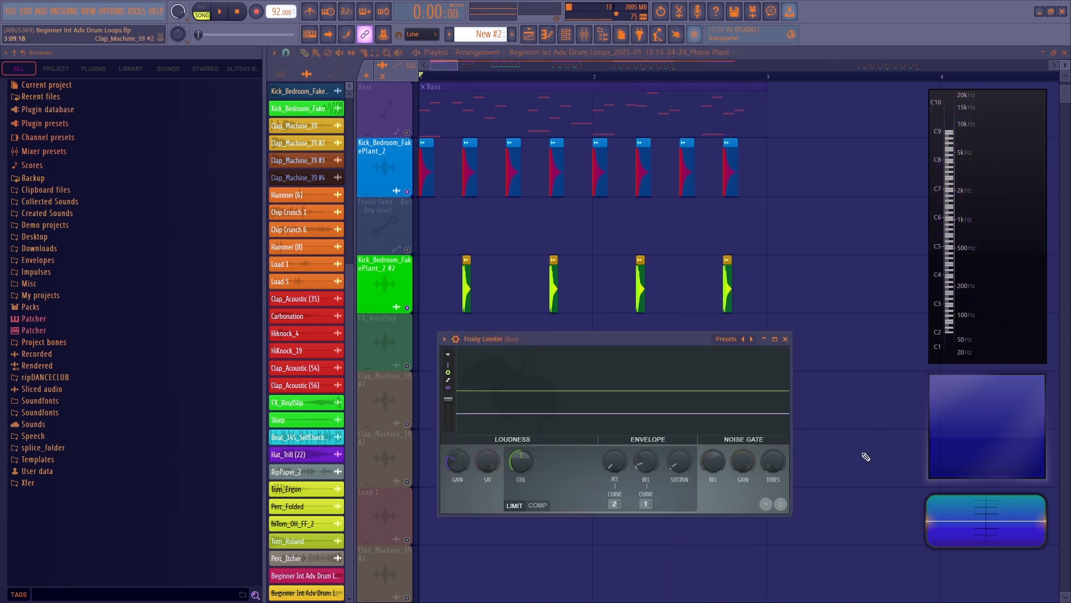
pyautogui.press('space')
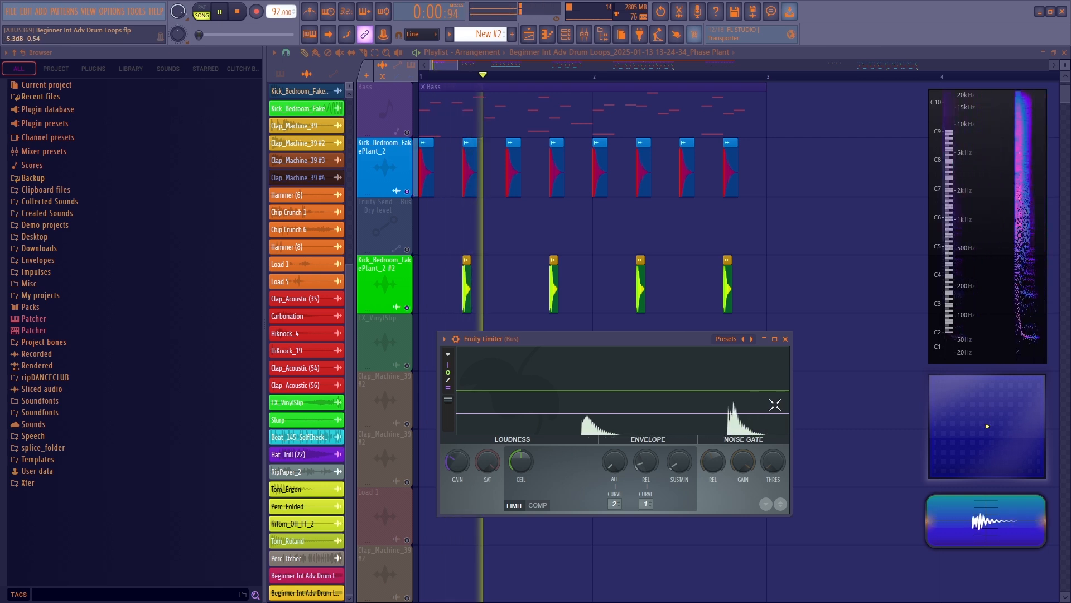
pyautogui.click(695, 415)
pyautogui.press('space')
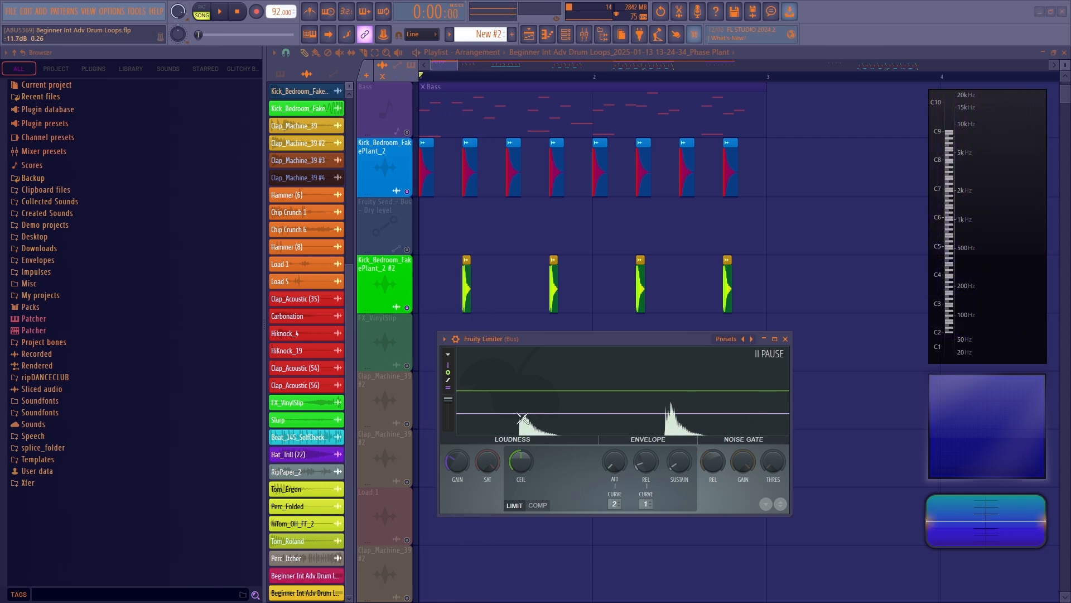
pyautogui.press('space')
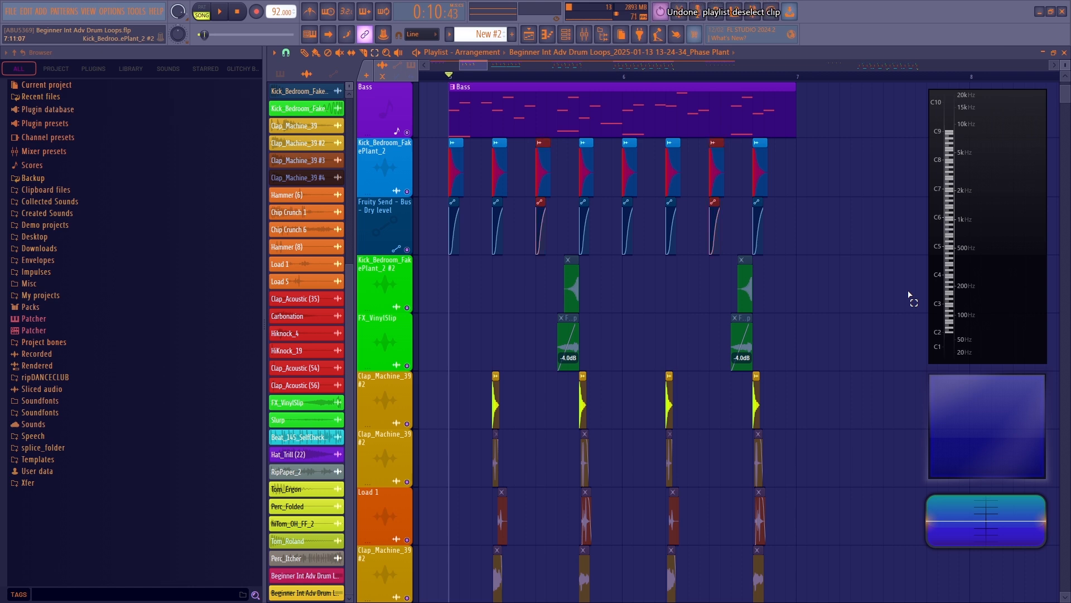
# - Shift the third and seventh kicks from bar 5 later with their send automation, and adjust the Clap_Machine_39 #2 sample start
pyautogui.hotkey('shift', 'Right')
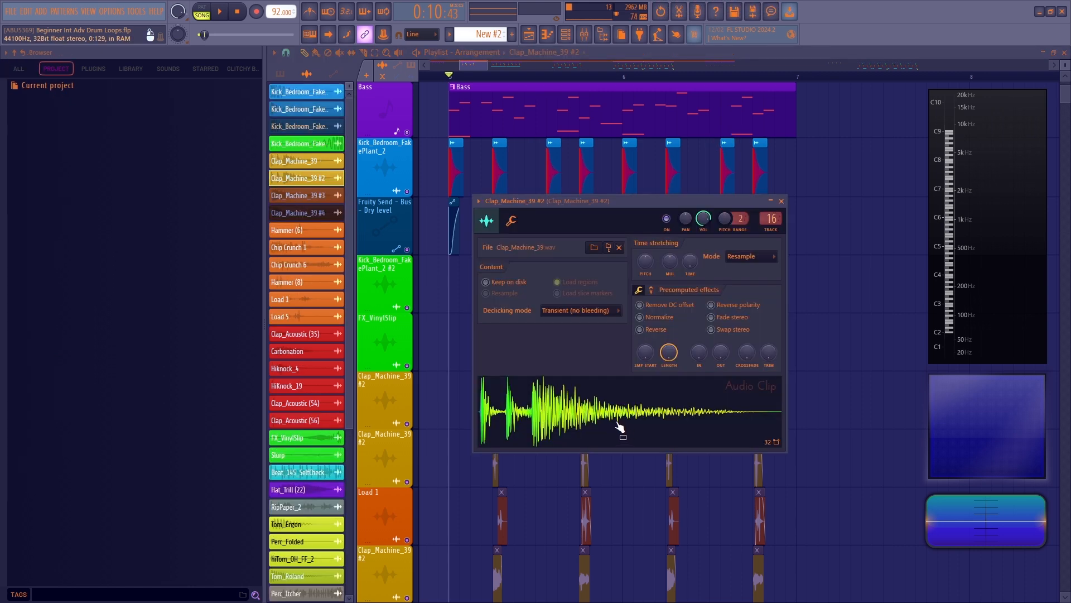
pyautogui.moveTo(645, 352); pyautogui.dragTo(645, 338)
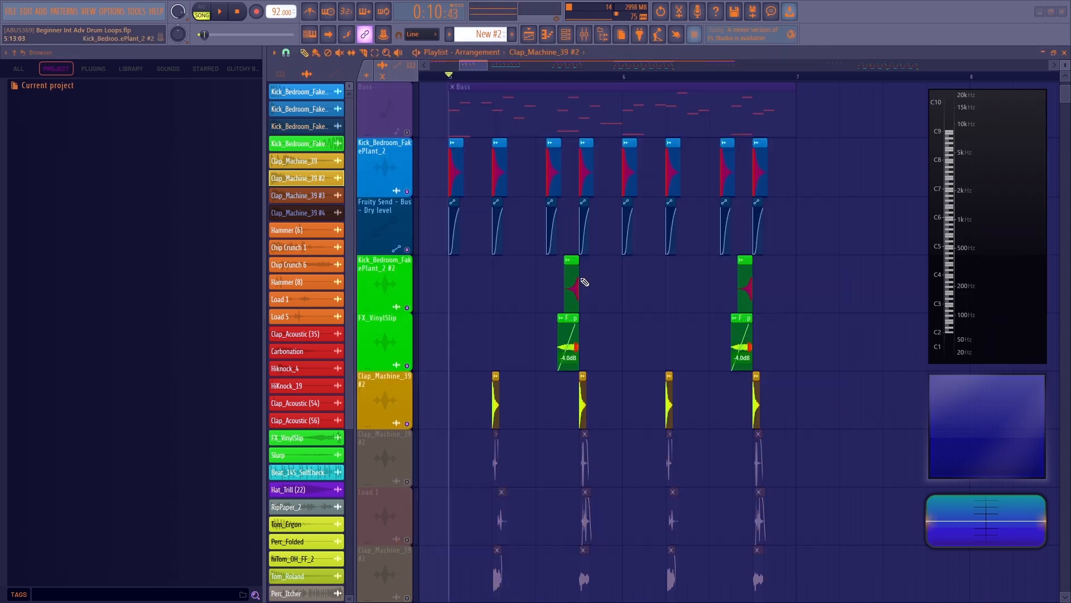
# - Open the reversed kick and FX_VinylSlip clips and audition the FX_VinylSlip sample
pyautogui.doubleClick(574, 281)
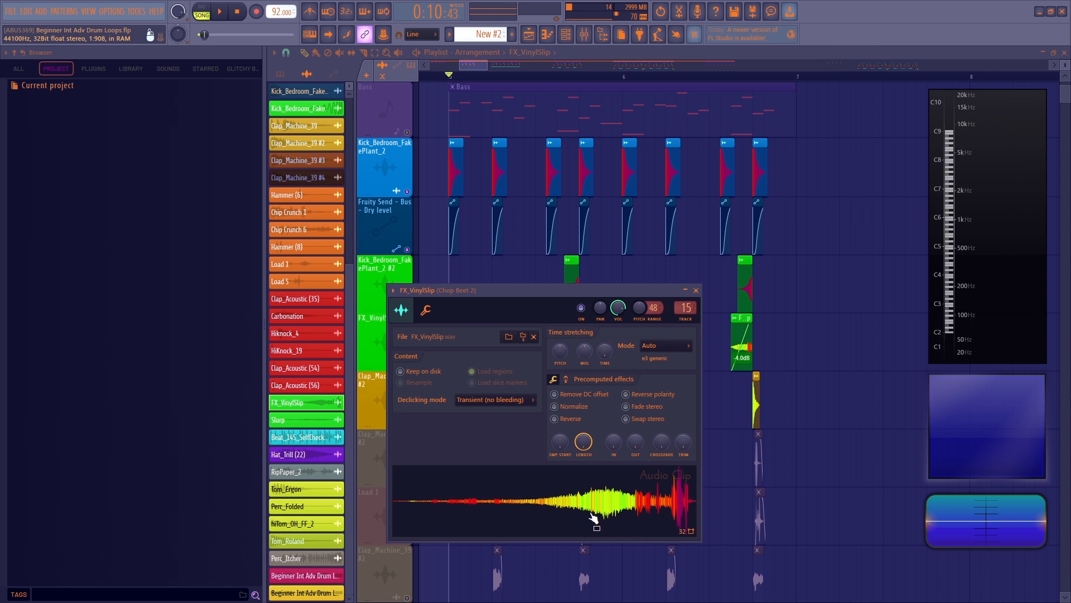
pyautogui.click(567, 497)
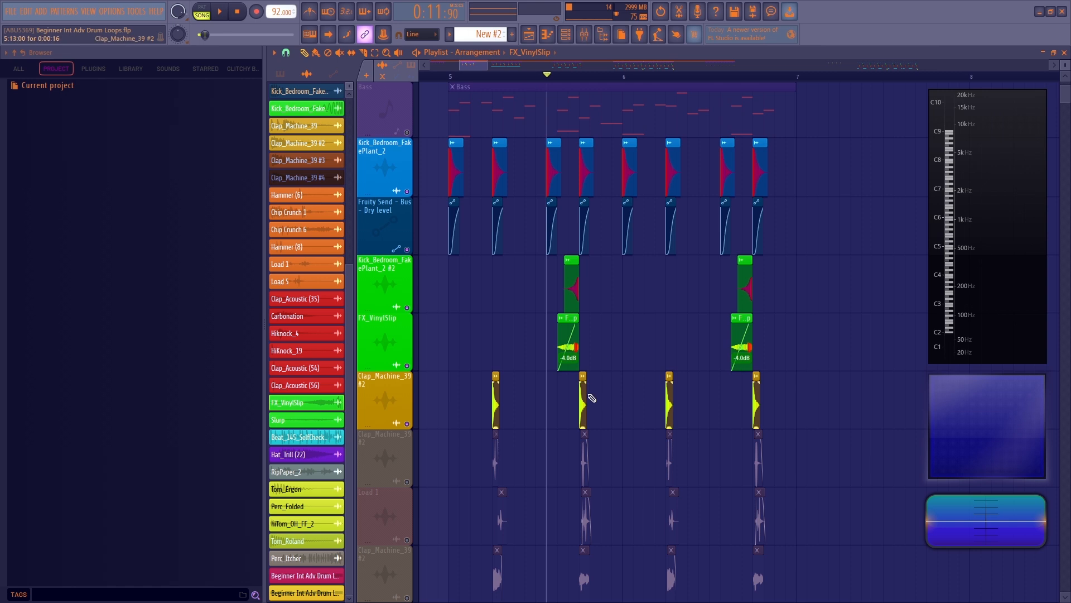
# - Restore the remaining tracks from solo and play the arrangement in the bar 5 section
pyautogui.click(501, 74)
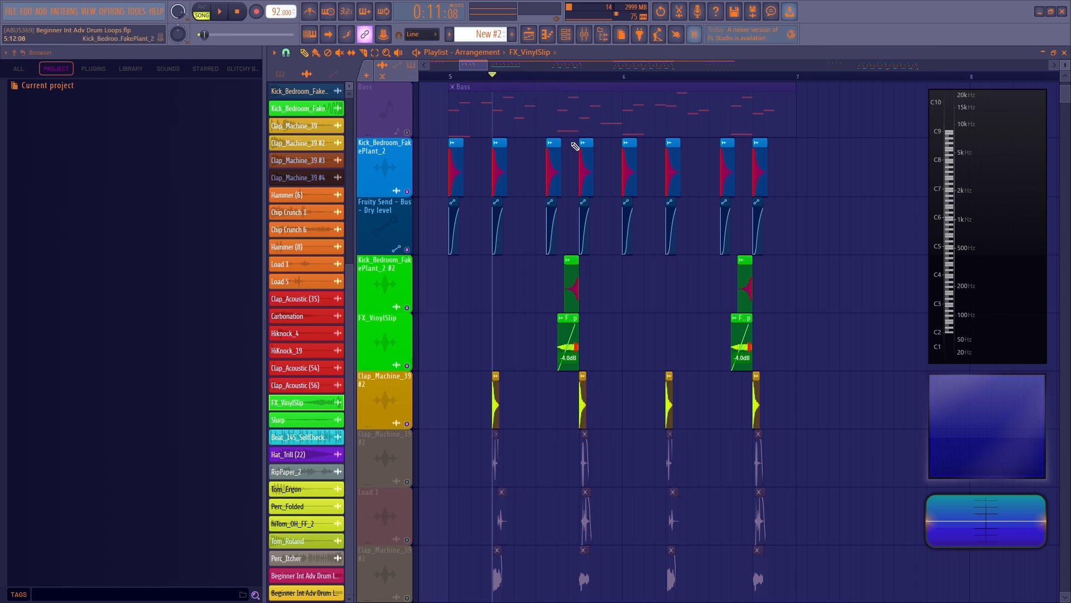
pyautogui.click(406, 132)
pyautogui.press('space')
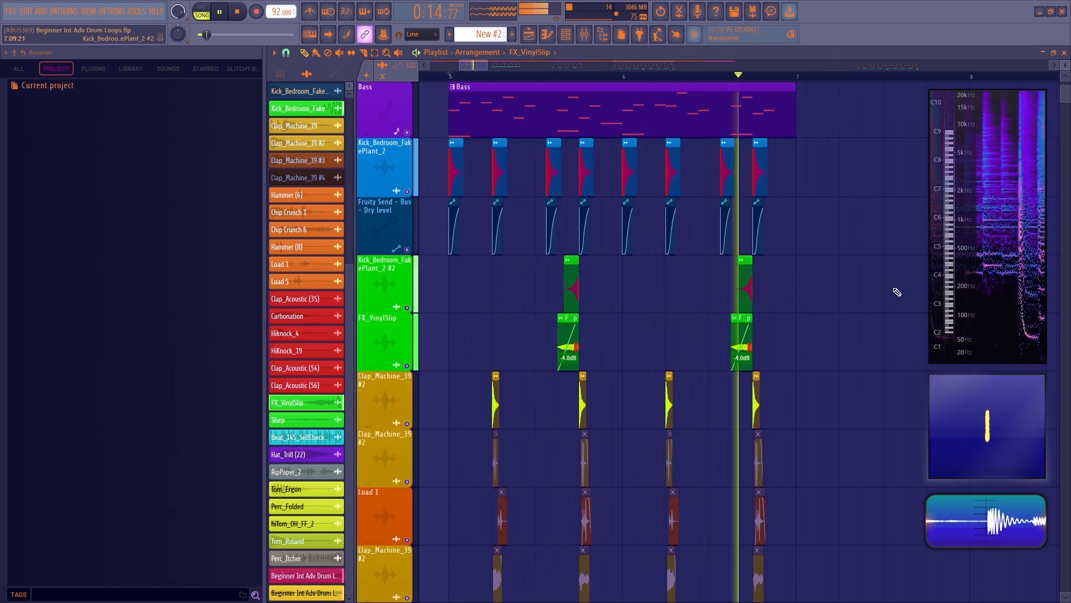
pyautogui.press('space')
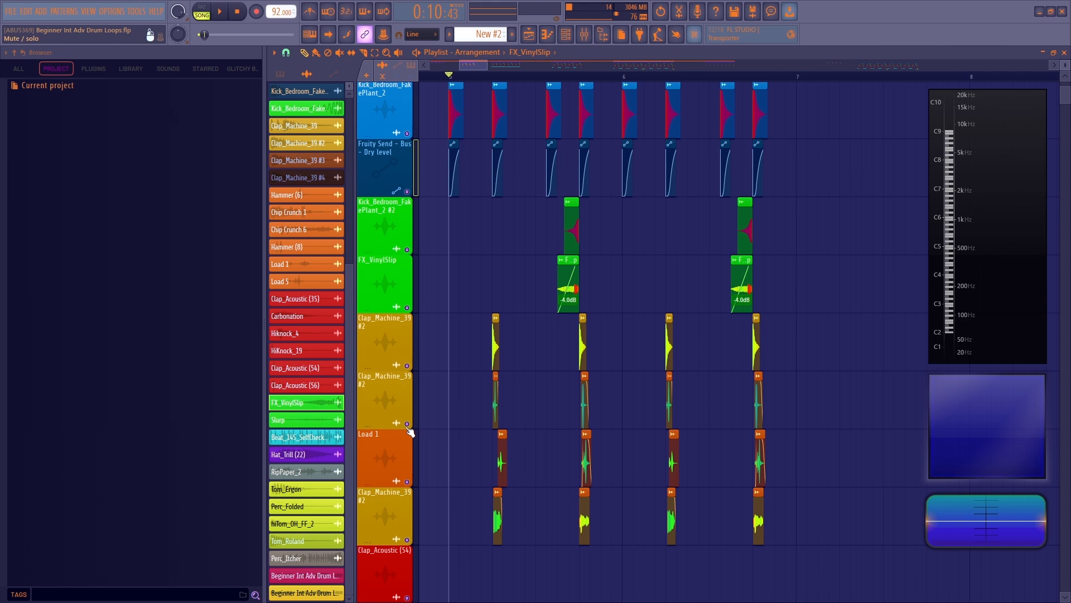
# - Solo the three clap layer tracks below the main clap: Clap_Machine_39 #2, Load 1 and the next Clap_Machine_39 #2
pyautogui.keyDown('ctrl'); pyautogui.click(407, 424); pyautogui.keyUp('ctrl')
pyautogui.click(407, 481)
pyautogui.click(407, 539)
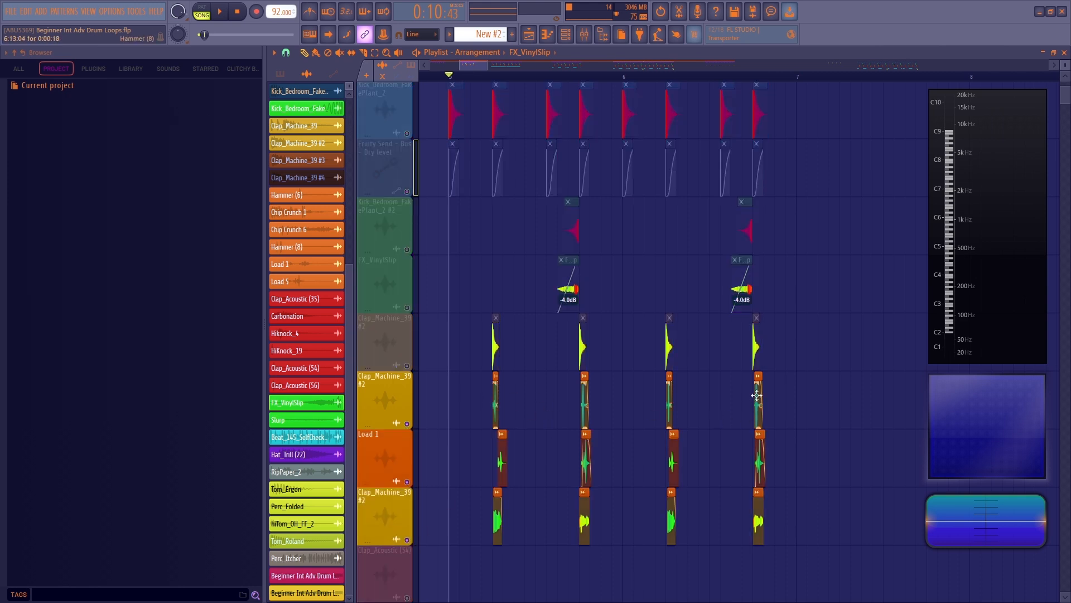
# - Open the layered clap clips and audition their source samples, including Chip Crunch 1 and Load 1
pyautogui.doubleClick(761, 373)
pyautogui.click(577, 401)
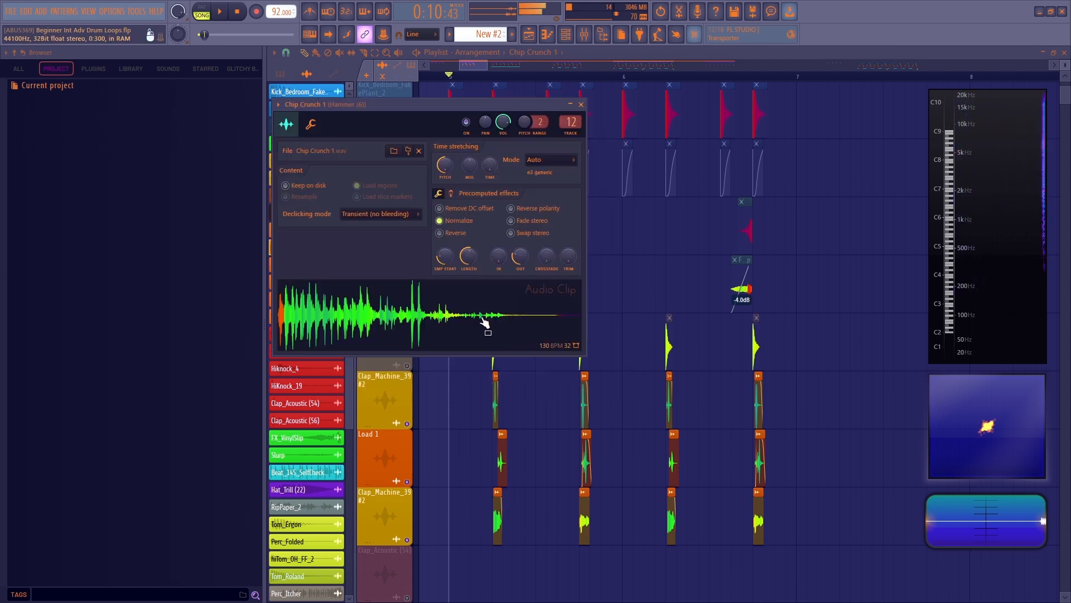
pyautogui.doubleClick(503, 445)
pyautogui.click(505, 374)
pyautogui.press('Escape')
# - Play the soloed clap layers, add the main clap track to them, and play the section from bar 9
pyautogui.press('space')
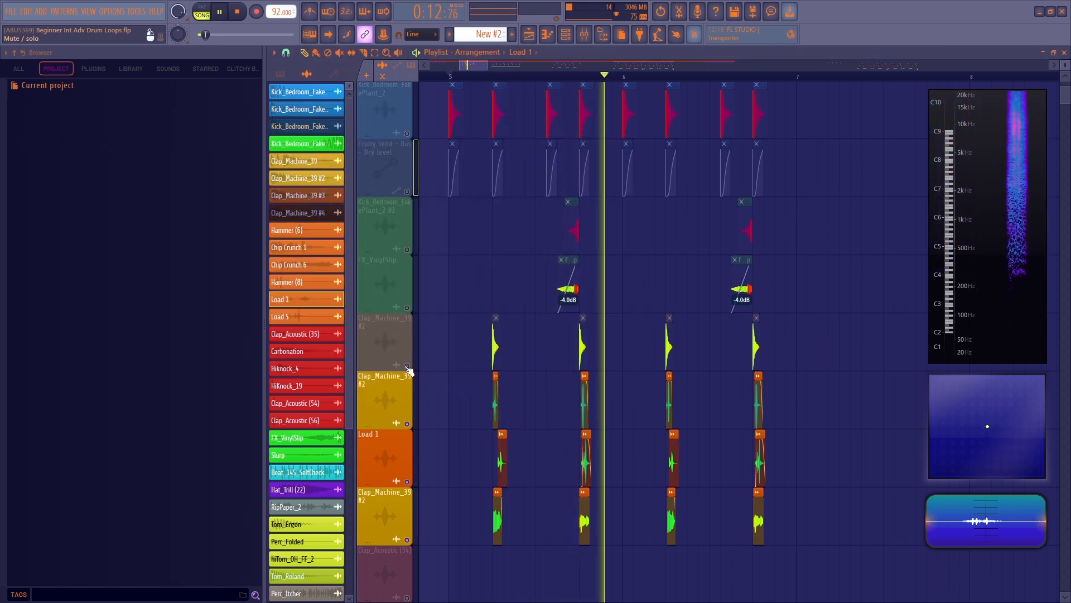
pyautogui.click(407, 368)
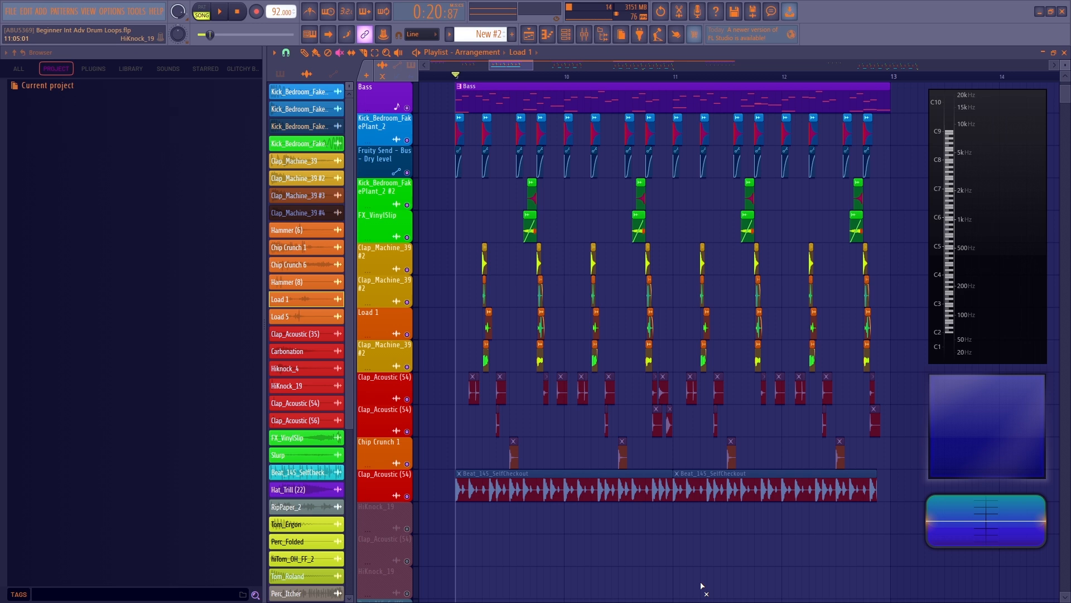
pyautogui.press('space')
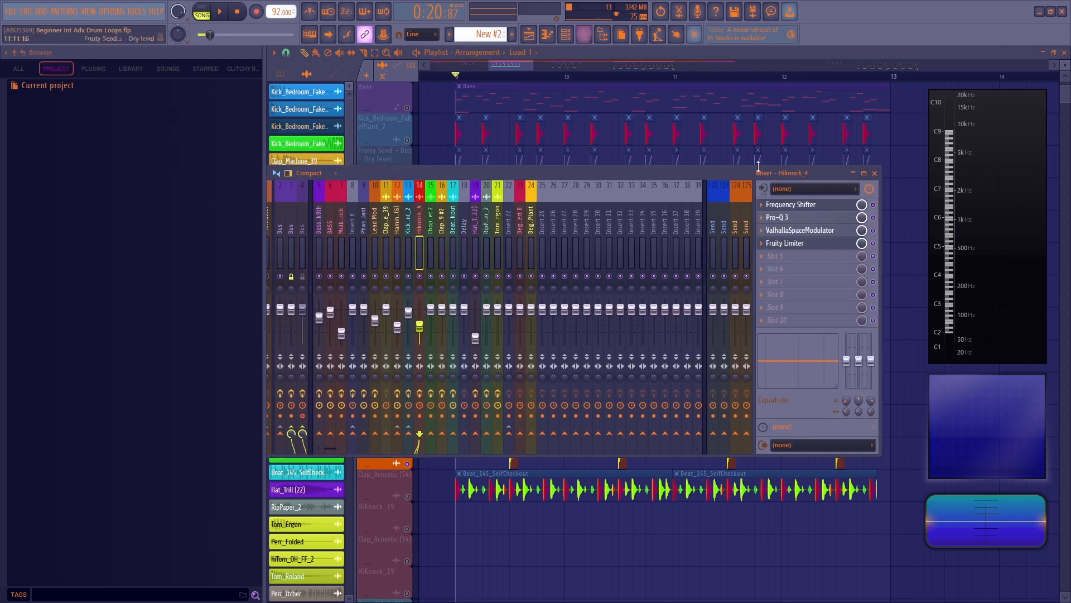
# - Review Frequency Shifter, Pro-Q 3, ValhallaSpaceModulator and Fruity Limiter on the Hiknock_4 mixer track, and play the section
pyautogui.click(802, 208)
pyautogui.click(804, 219)
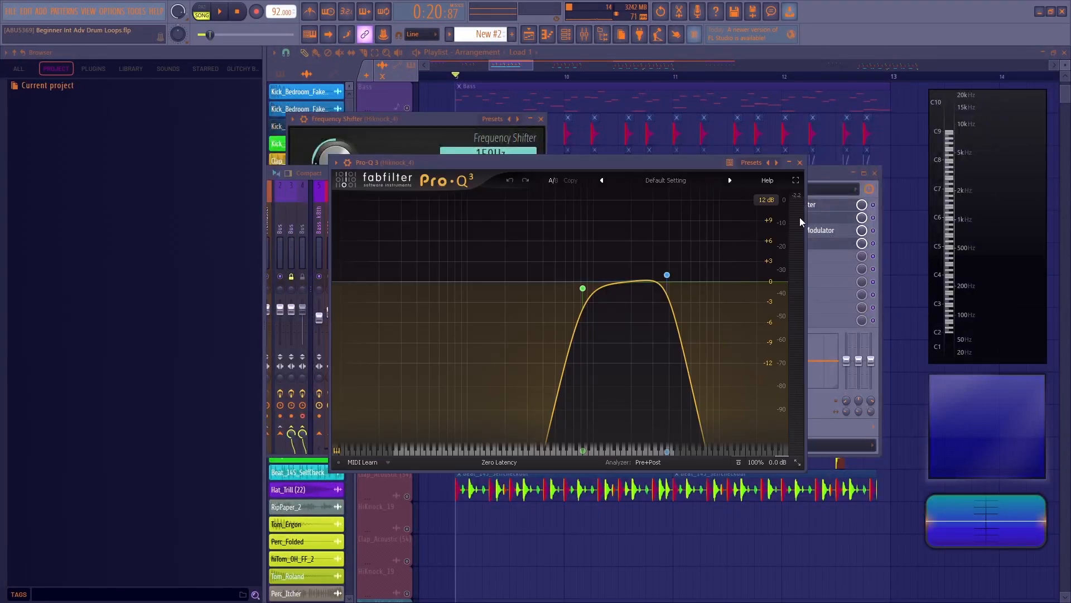
pyautogui.click(836, 232)
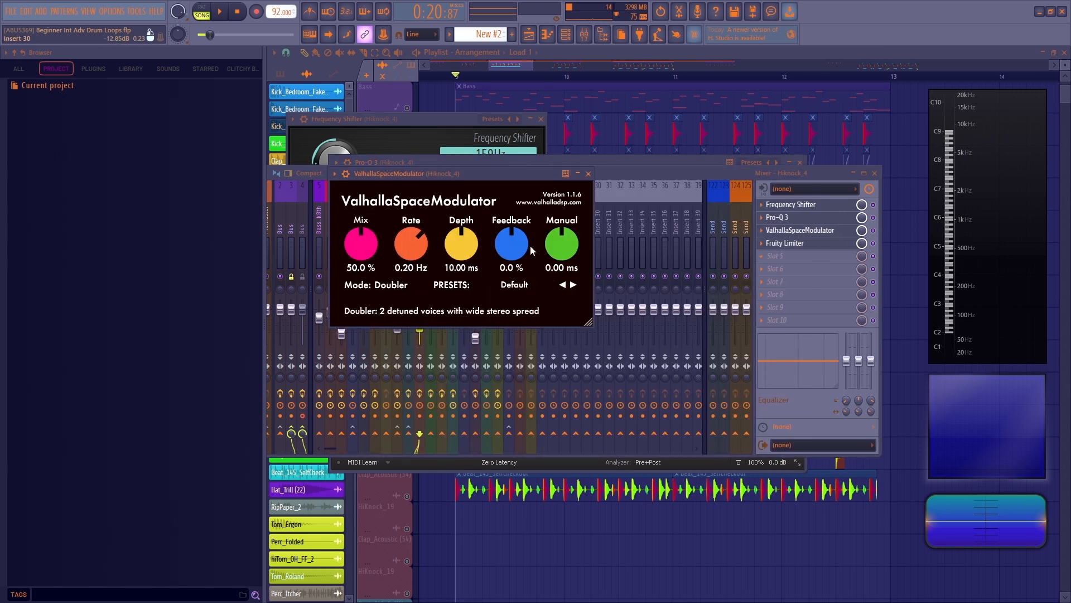
pyautogui.click(790, 245)
pyautogui.click(790, 246)
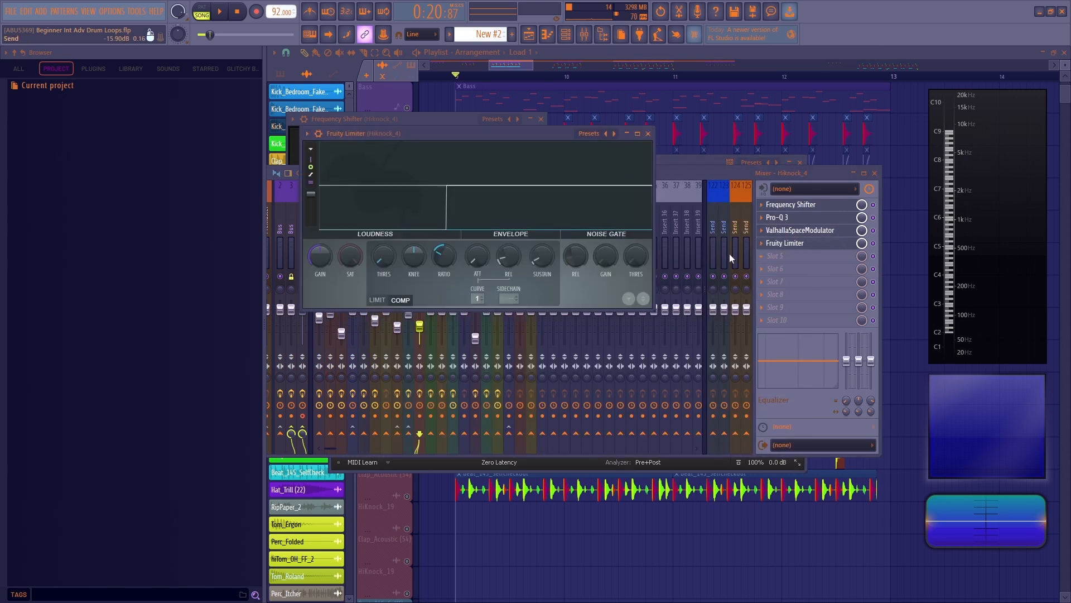
pyautogui.press('space')
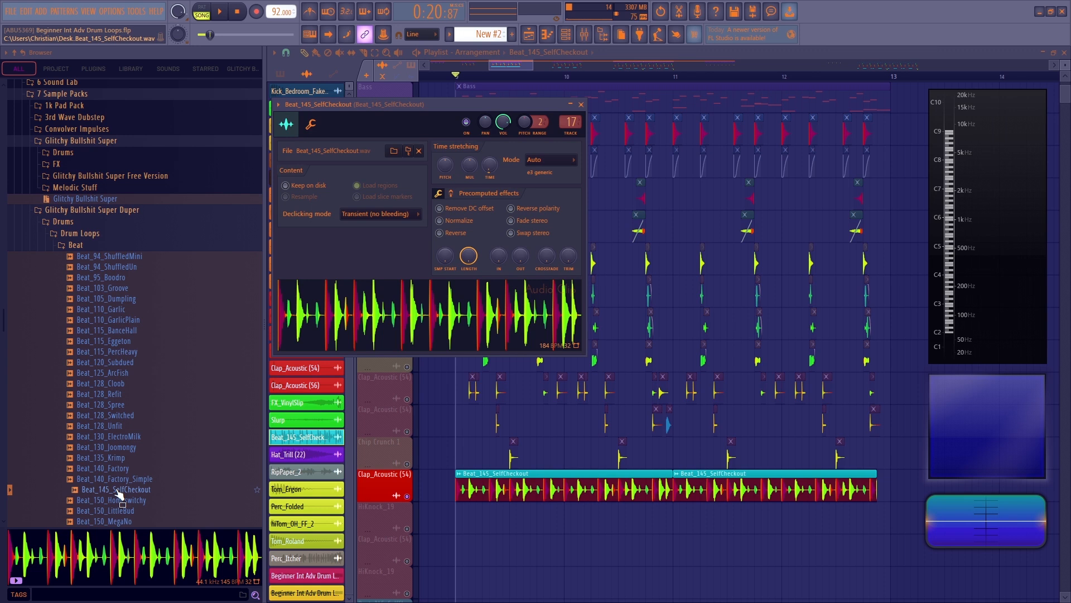
# - Audition the Beat_145_SelfCheckout loop, review its VolumeShaper4, Fruity Limiter and Pro-Q 3 effects, and play it
pyautogui.click(117, 491)
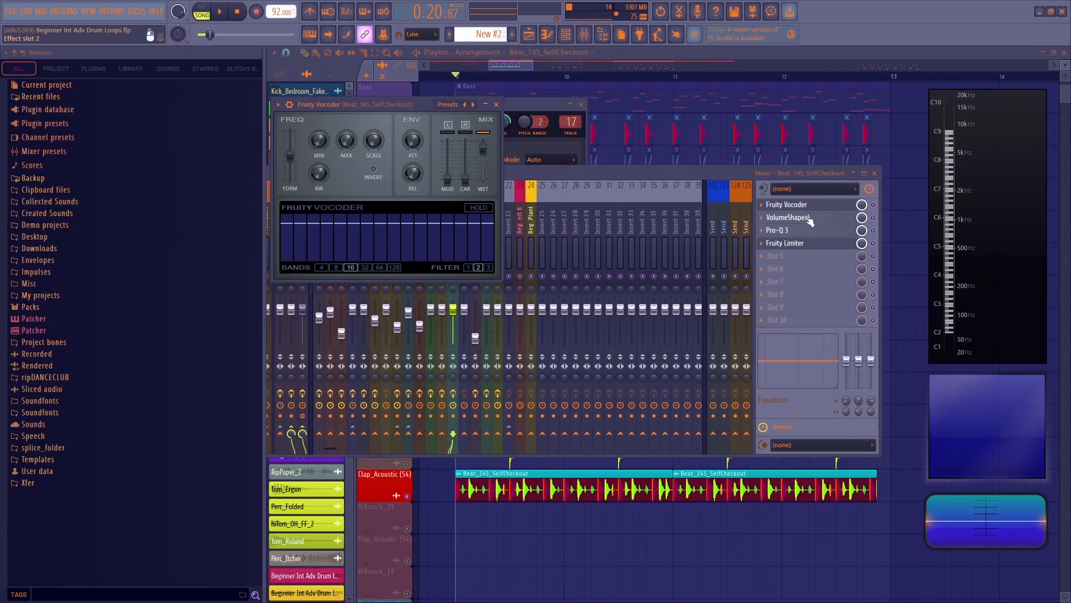
pyautogui.click(830, 219)
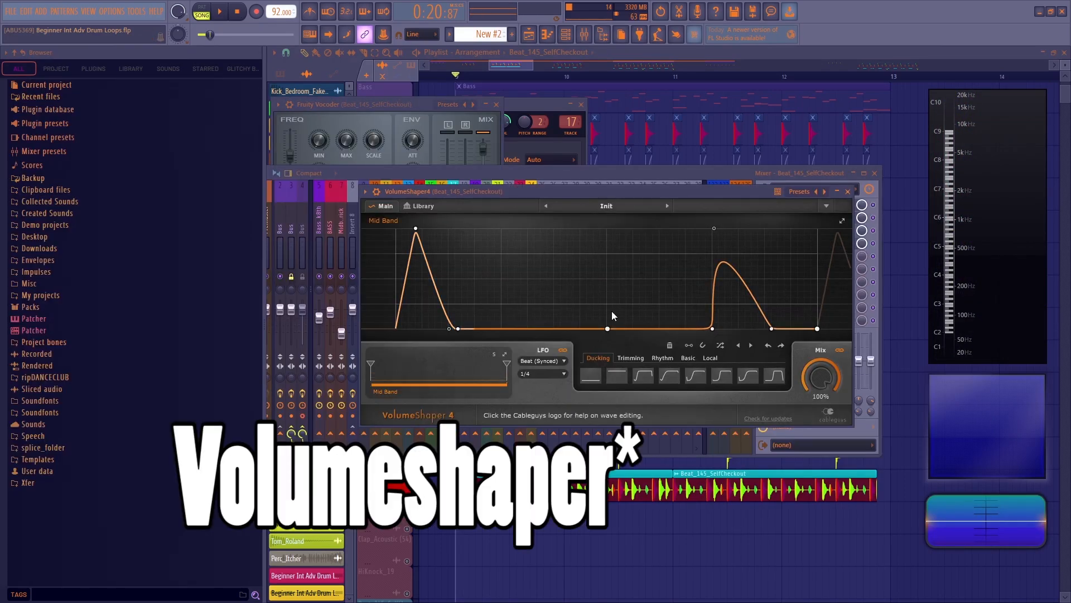
pyautogui.click(848, 191)
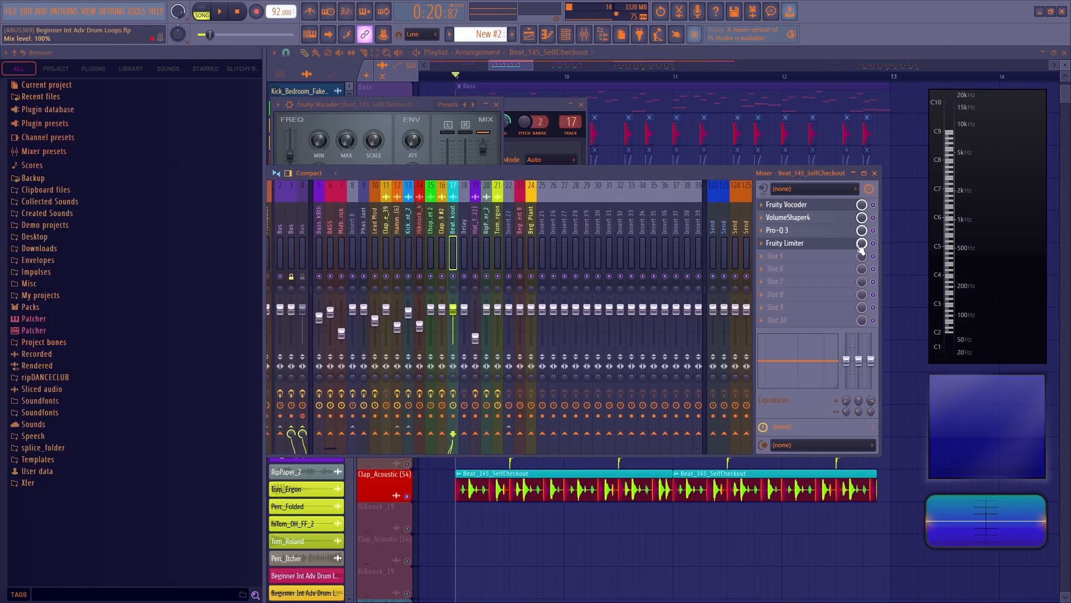
pyautogui.click(803, 245)
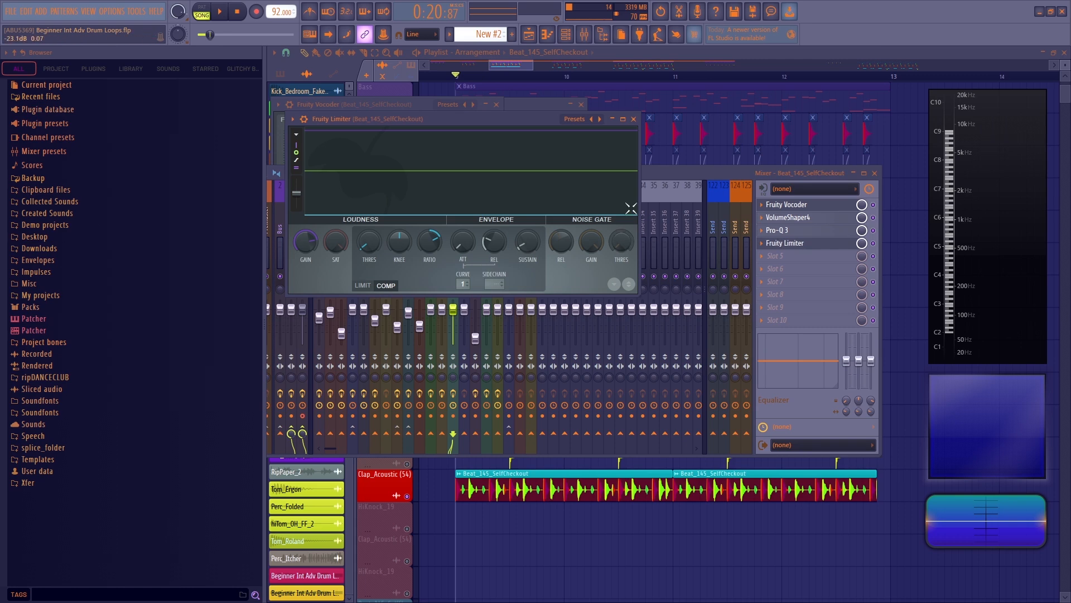
pyautogui.click(787, 229)
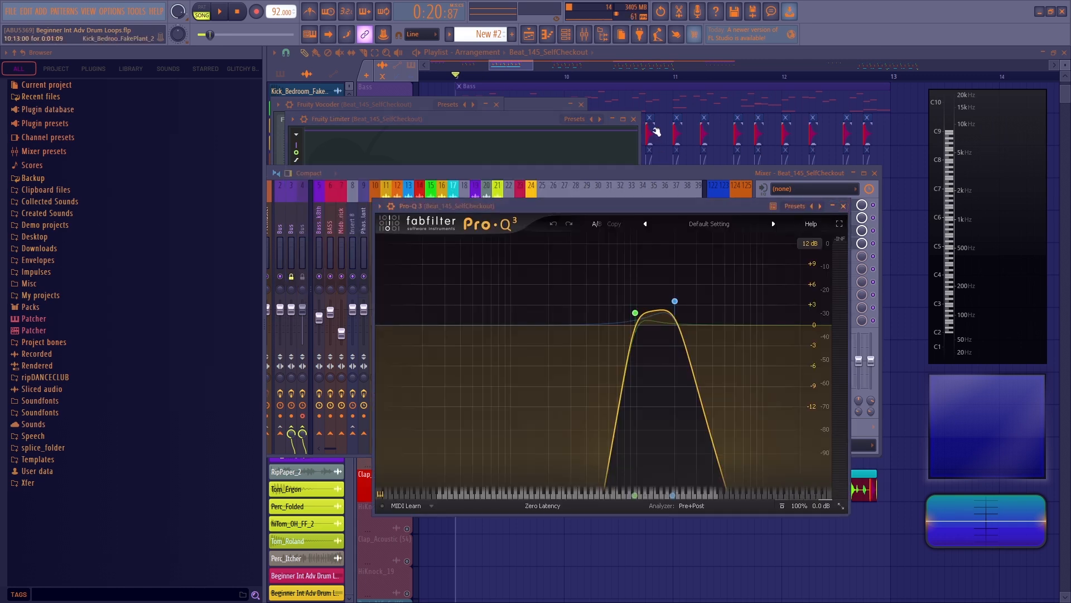
pyautogui.click(843, 206)
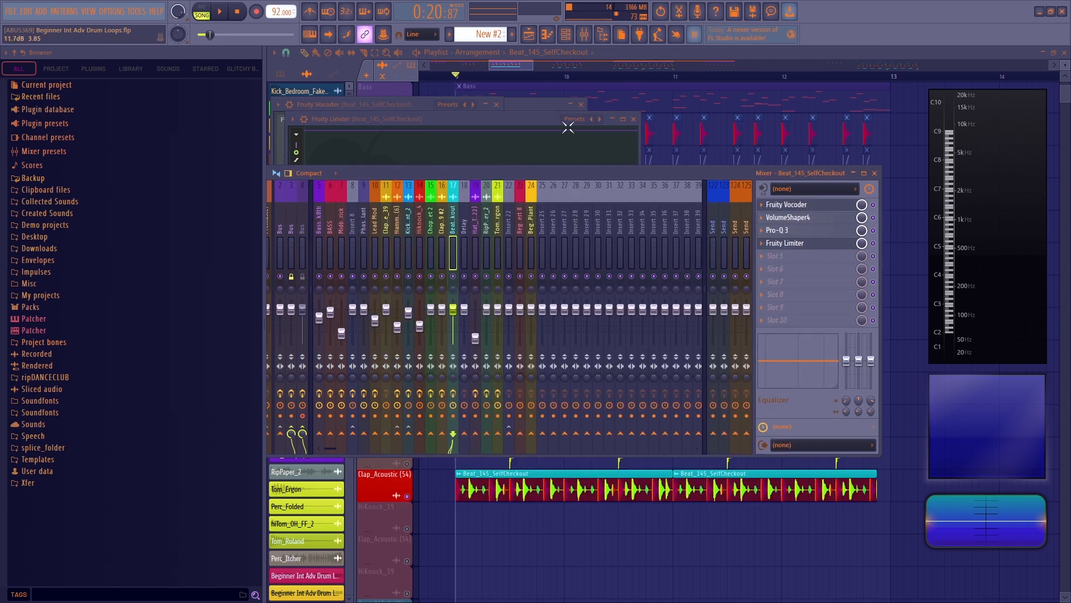
pyautogui.click(788, 218)
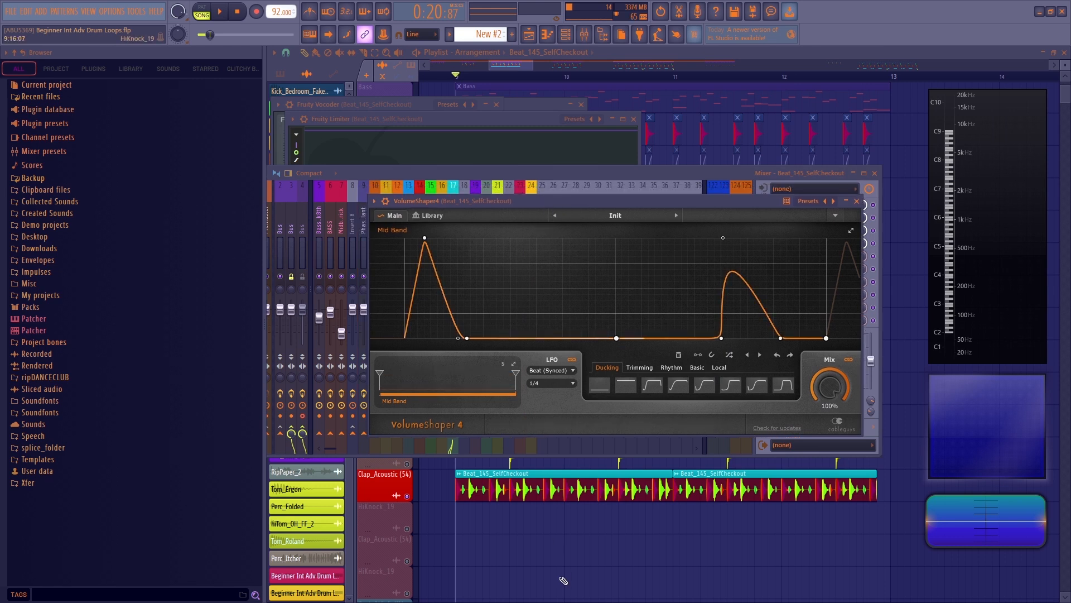
pyautogui.press('space')
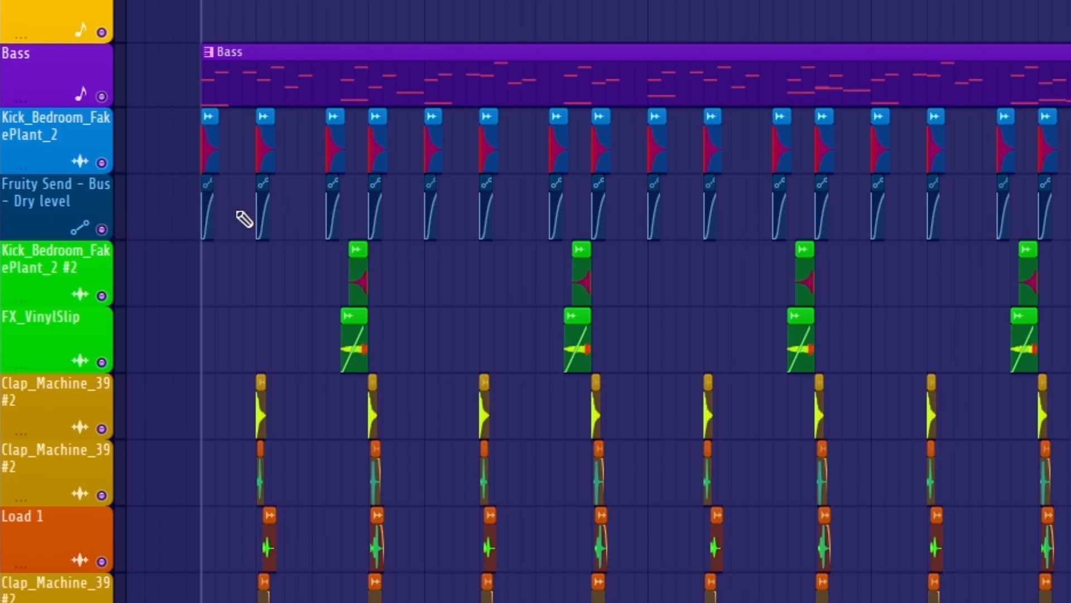
# - Solo the Fruity Send dry level automation track and enable the recorded Insert 8 and Phase Plant audio tracks
pyautogui.scroll(2, 239, 286)
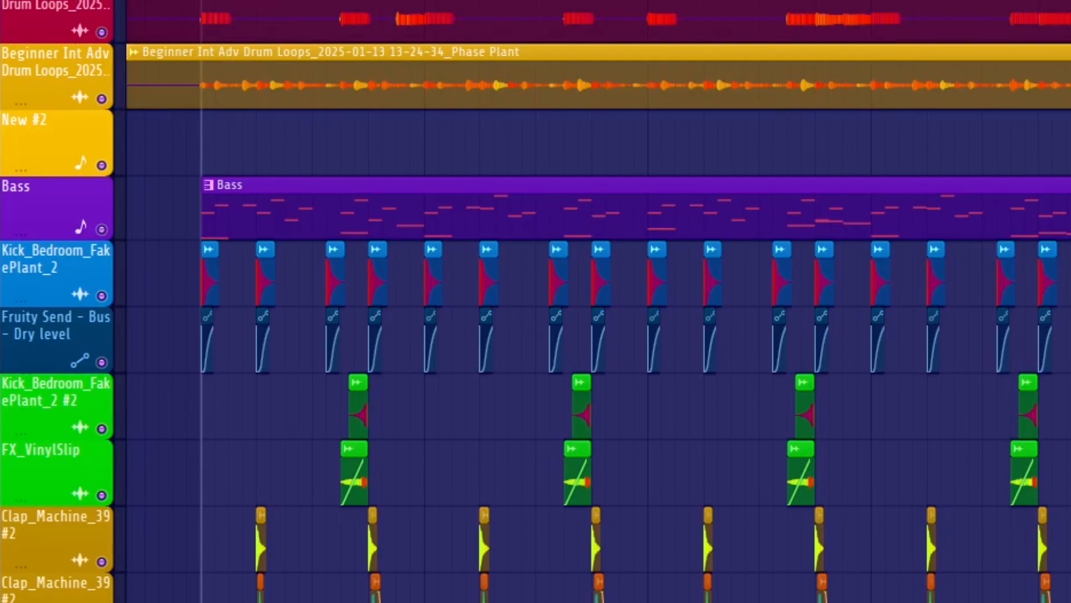
pyautogui.rightClick(103, 362)
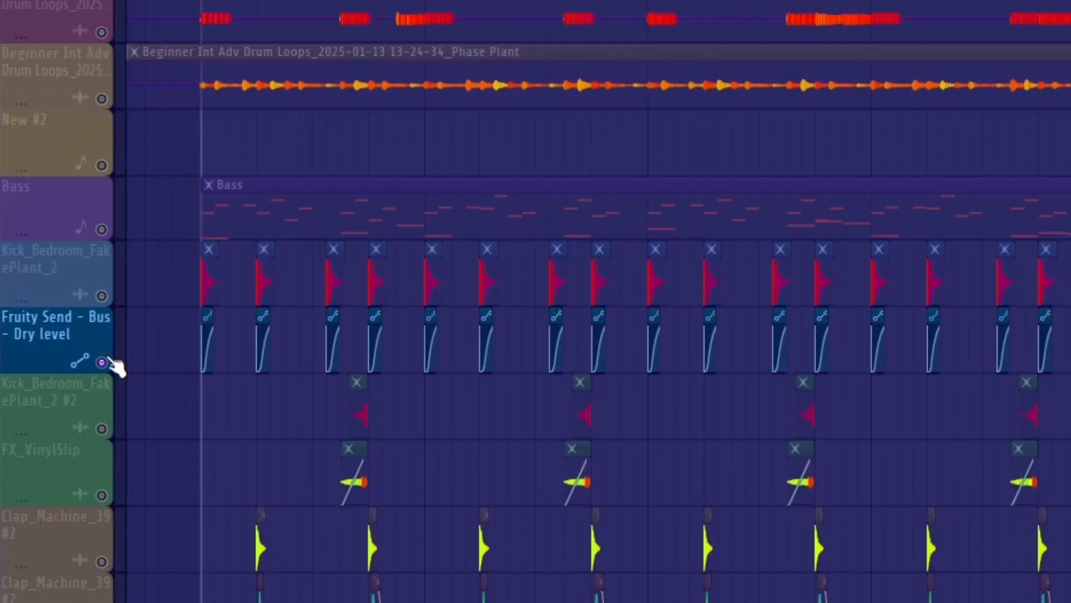
pyautogui.click(105, 56)
# - Open the Fruity Send on the Bus mixer track and play the section to examine its automated dry level
pyautogui.press('F9')
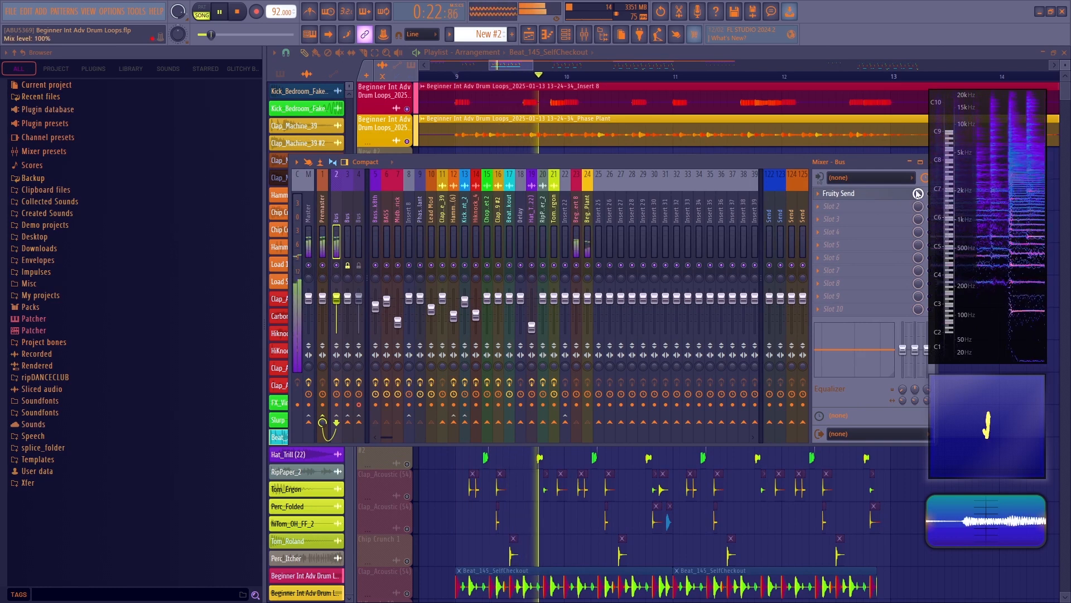
pyautogui.press('space')
pyautogui.moveTo(652, 168); pyautogui.dragTo(681, 167)
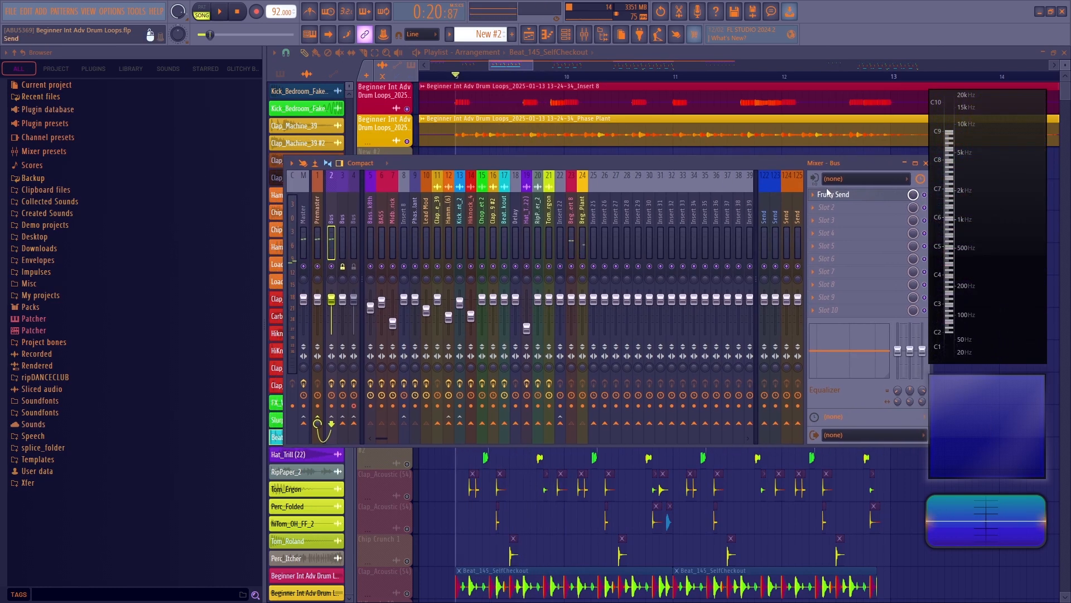
pyautogui.click(842, 196)
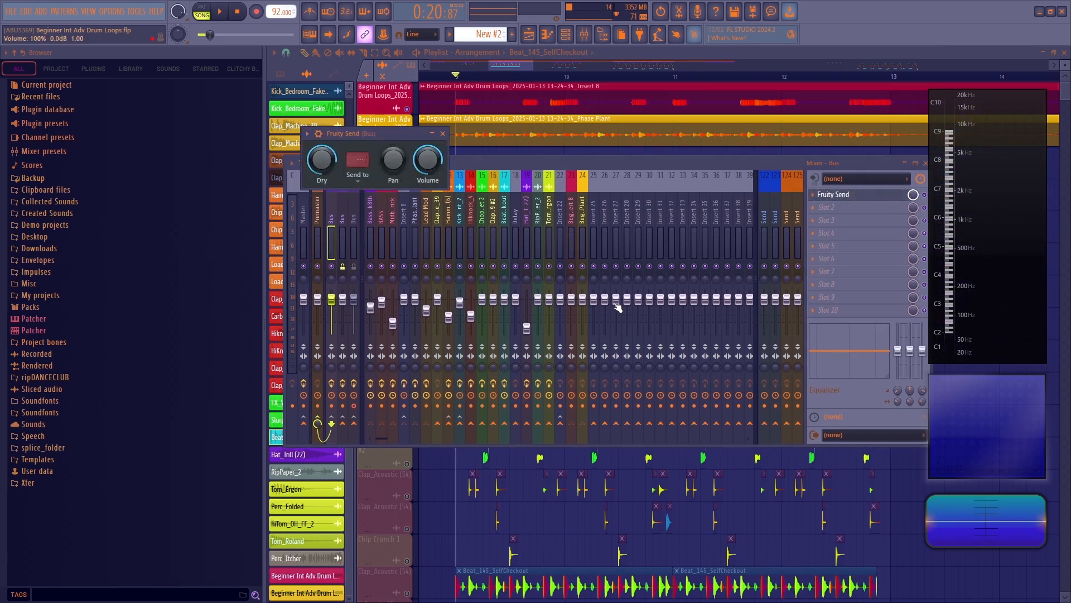
pyautogui.press('space')
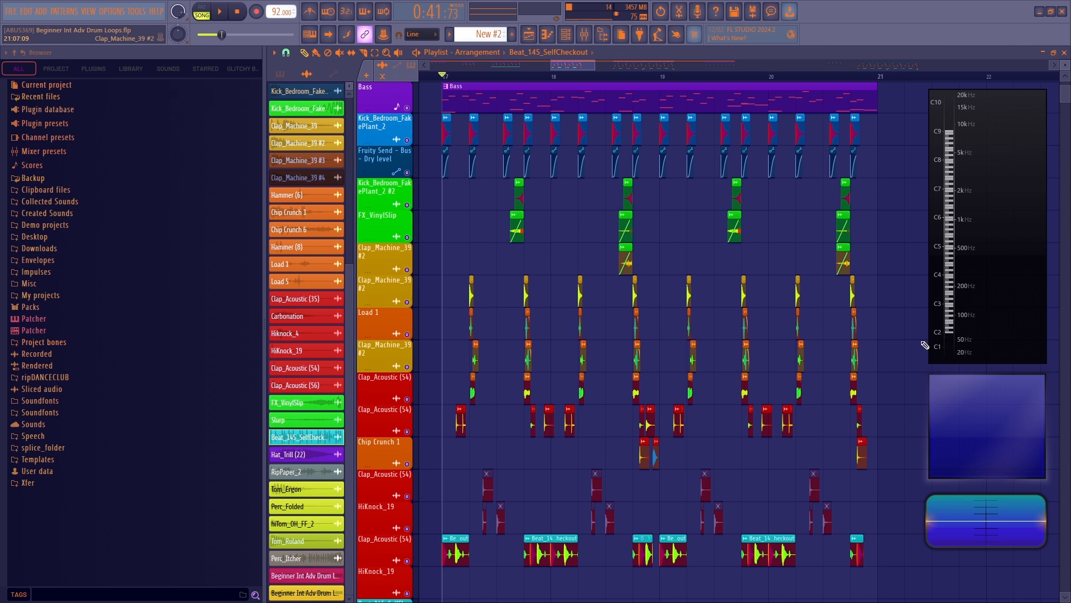
# - Play the fuller drum arrangement from bar 17
pyautogui.press('space')
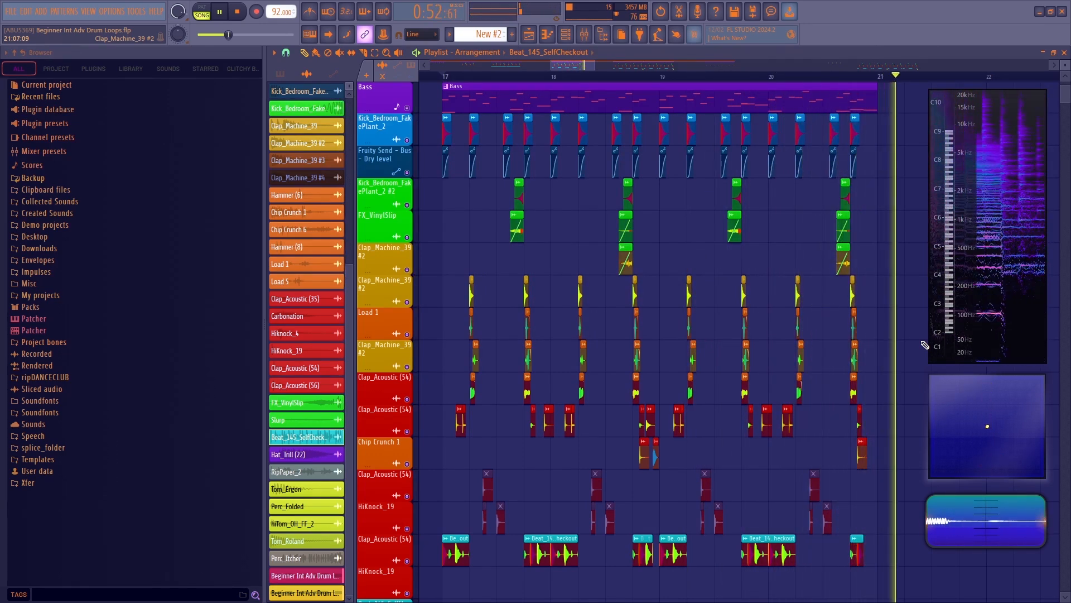
# - Stop playback and replay the fuller drum arrangement from bar 17
pyautogui.press('space')
pyautogui.scroll(-1, 918, 440)
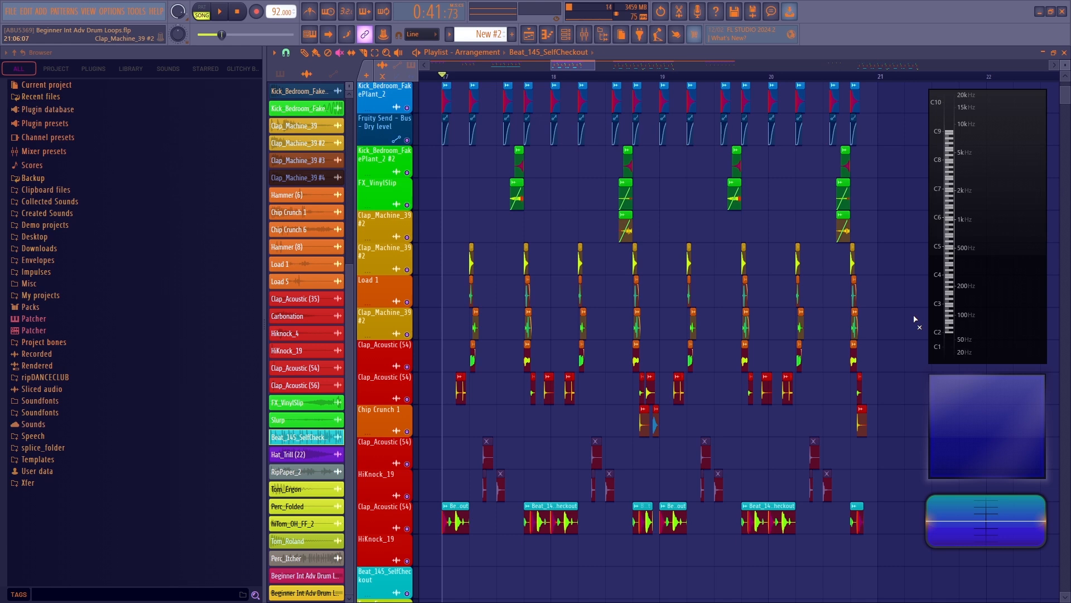
pyautogui.press('space')
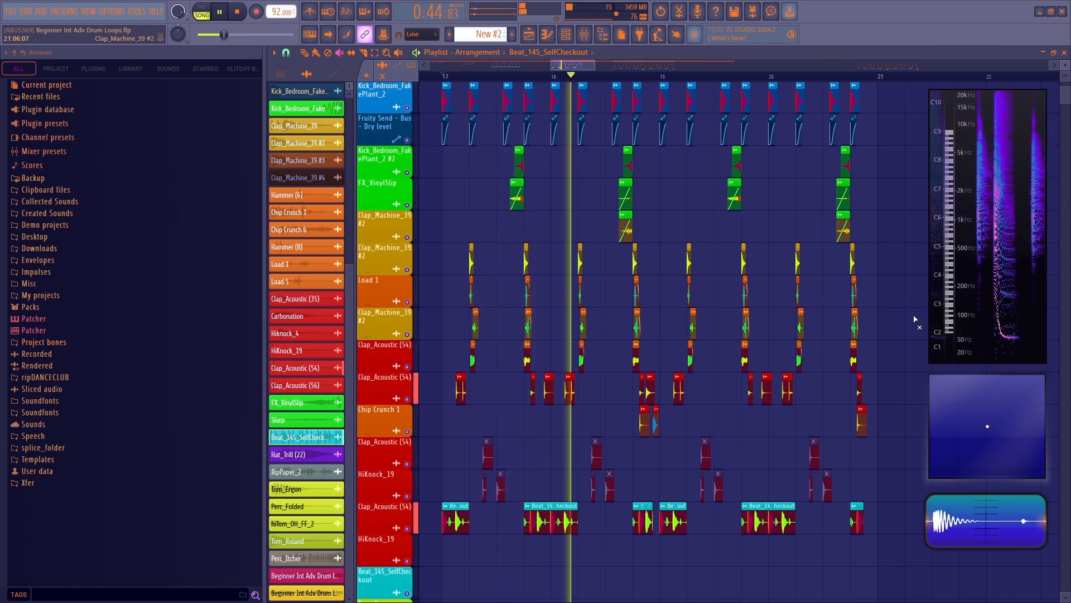
pyautogui.press('space')
# - Solo the reversed kick and FX_VinylSlip clip tracks and play them from the middle of bar 17
pyautogui.moveTo(622, 198); pyautogui.dragTo(626, 225)
pyautogui.click(507, 76)
pyautogui.click(287, 52)
pyautogui.click(302, 179)
pyautogui.rightClick(408, 172)
pyautogui.click(406, 204)
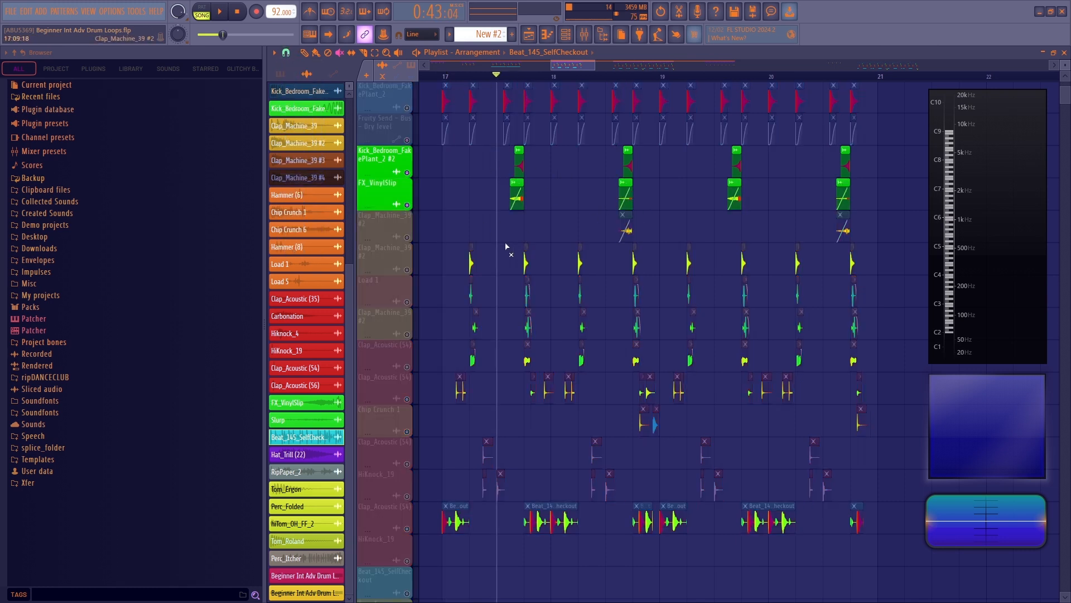
pyautogui.press('space')
pyautogui.press('space')
# - Add the track holding the Slurp clips to the soloed pair, play from bar 18, and restore all tracks
pyautogui.click(613, 77)
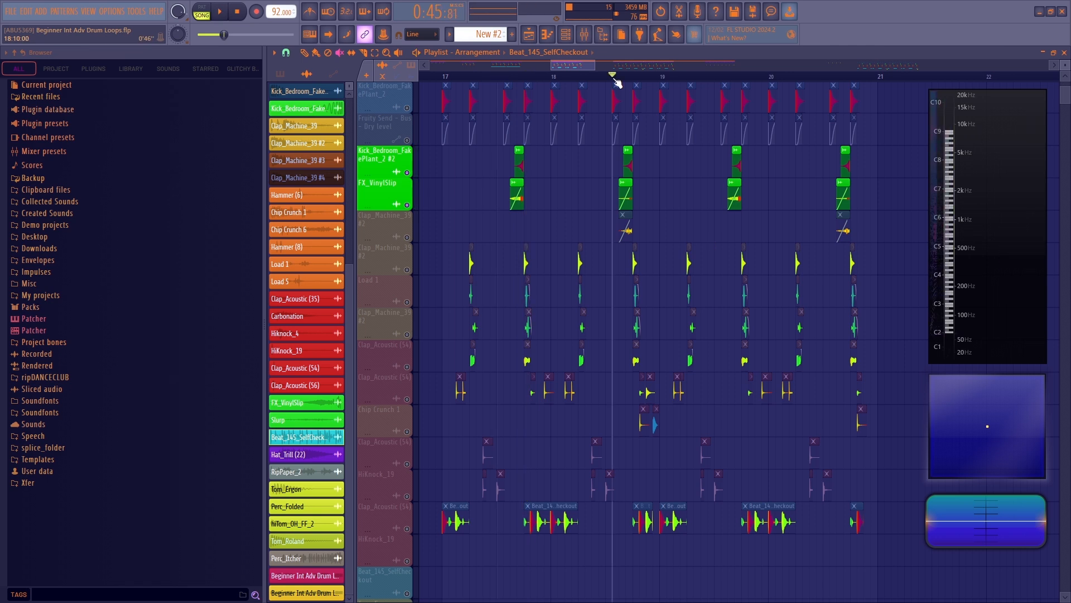
pyautogui.click(407, 237)
pyautogui.press('space')
pyautogui.press('space')
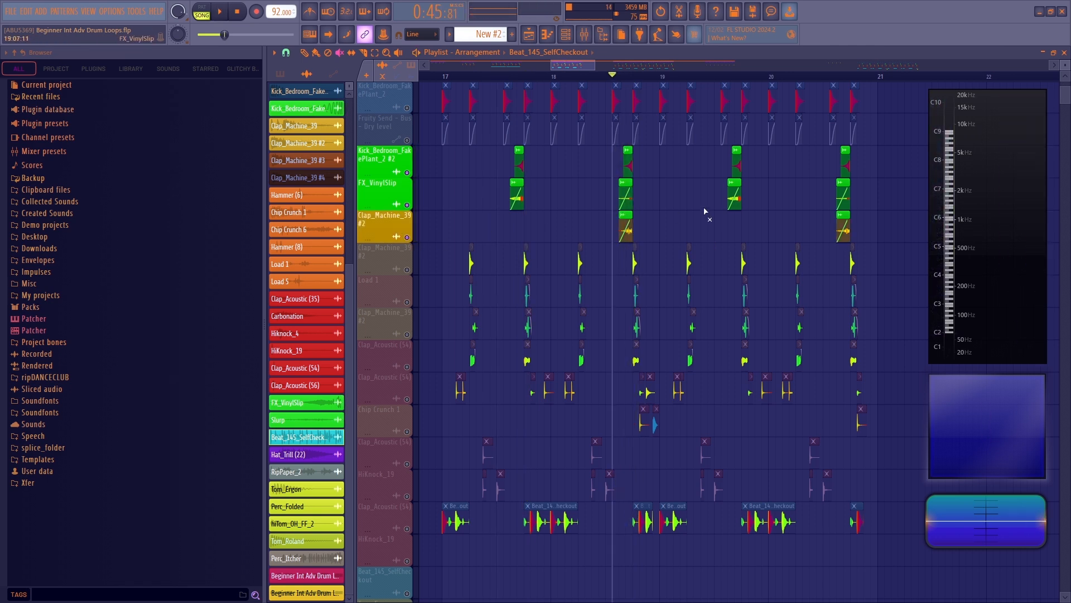
pyautogui.rightClick(408, 238)
# - Open the mixer and examine the Fruity Limiter and Fruity WaveShaper on the other two Bus tracks
pyautogui.click(590, 37)
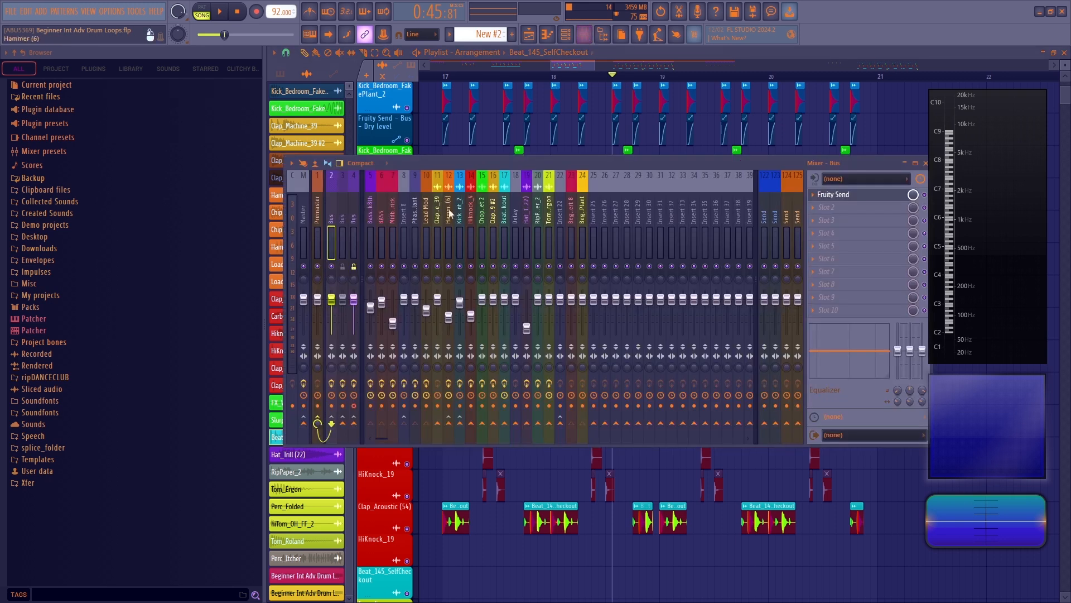
pyautogui.click(358, 241)
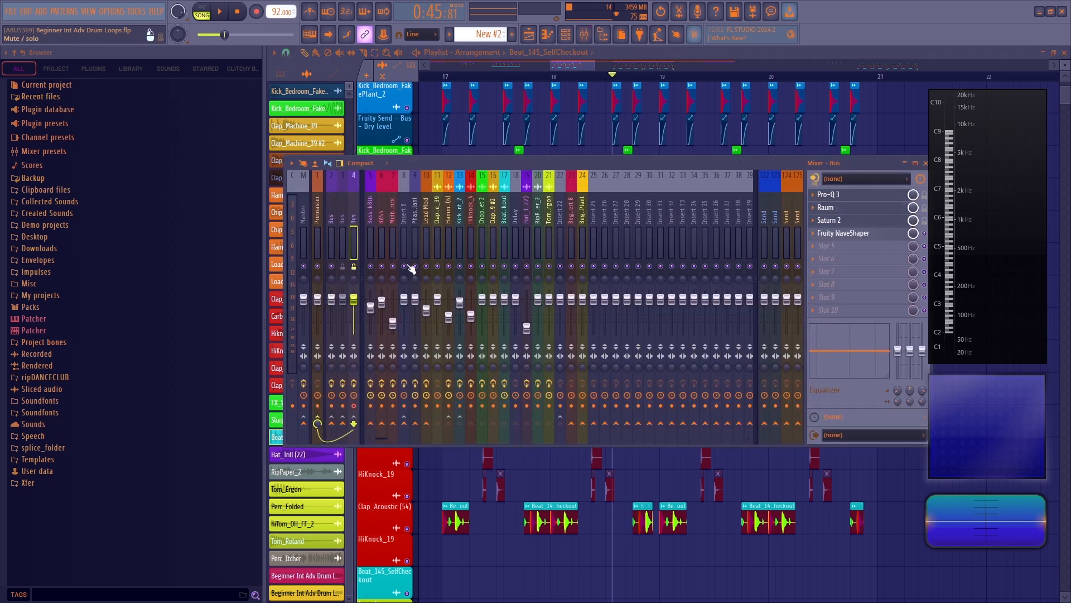
pyautogui.click(343, 241)
pyautogui.click(845, 197)
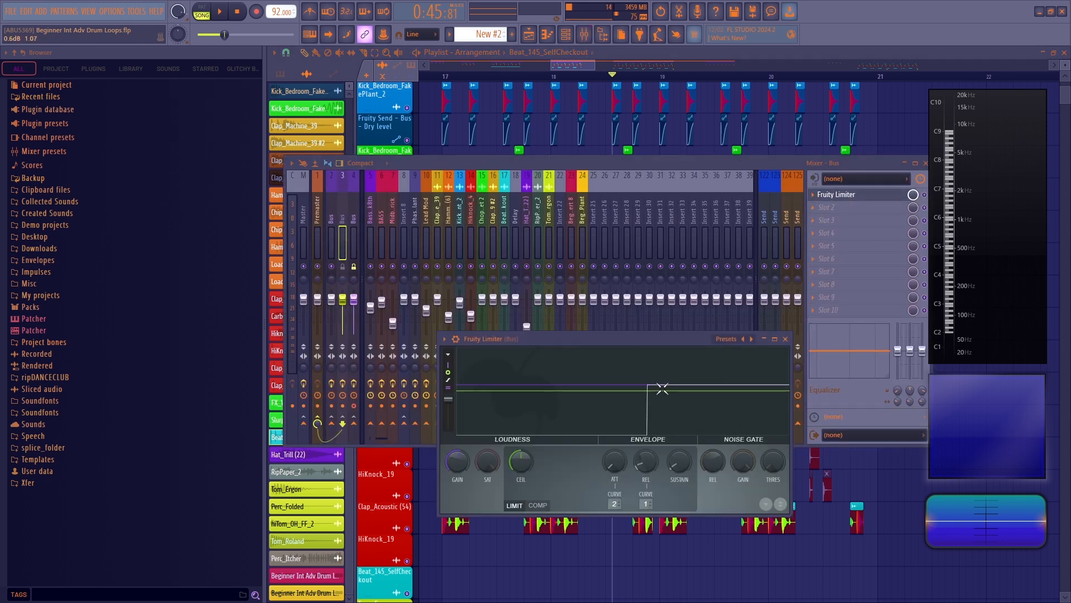
pyautogui.click(785, 338)
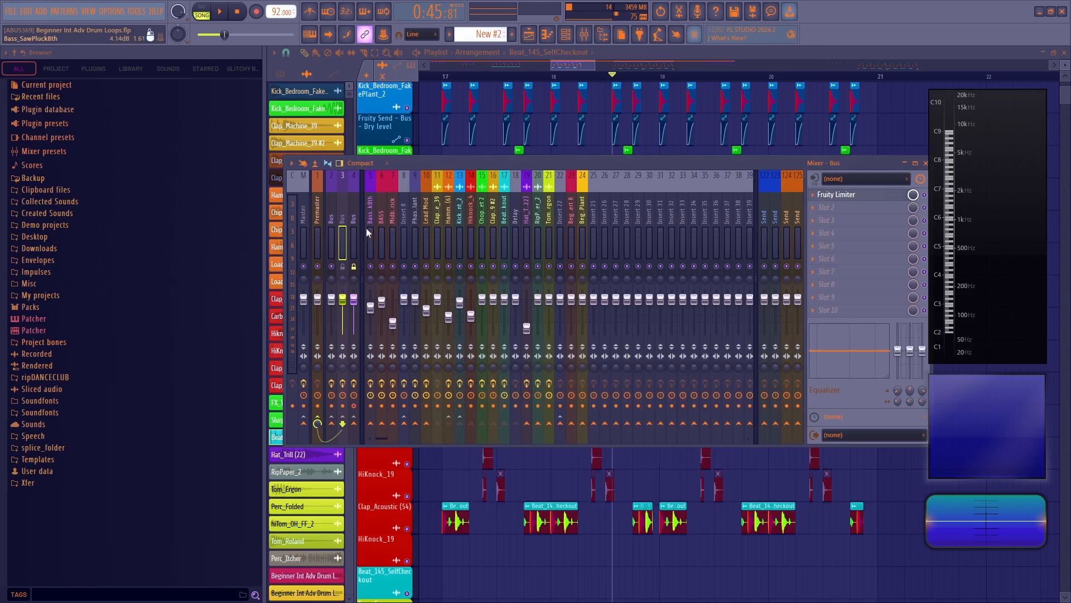
pyautogui.click(354, 241)
pyautogui.click(843, 233)
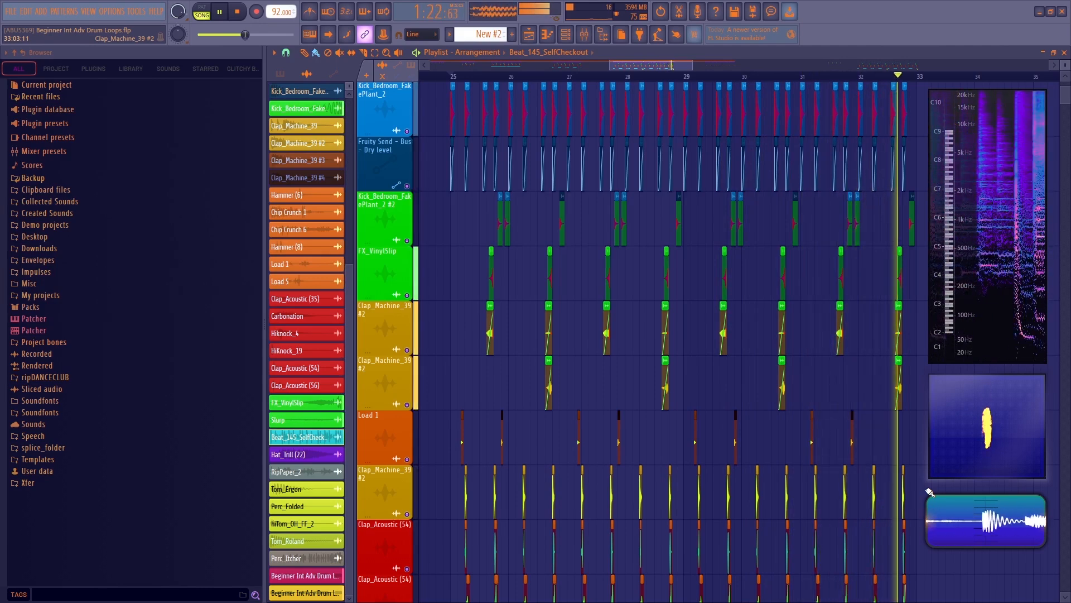
# - Stop playback and replay the advanced drum loop from bar 25
pyautogui.press('space')
pyautogui.scroll(-1, 416, 249)
pyautogui.scroll(1, 416, 249)
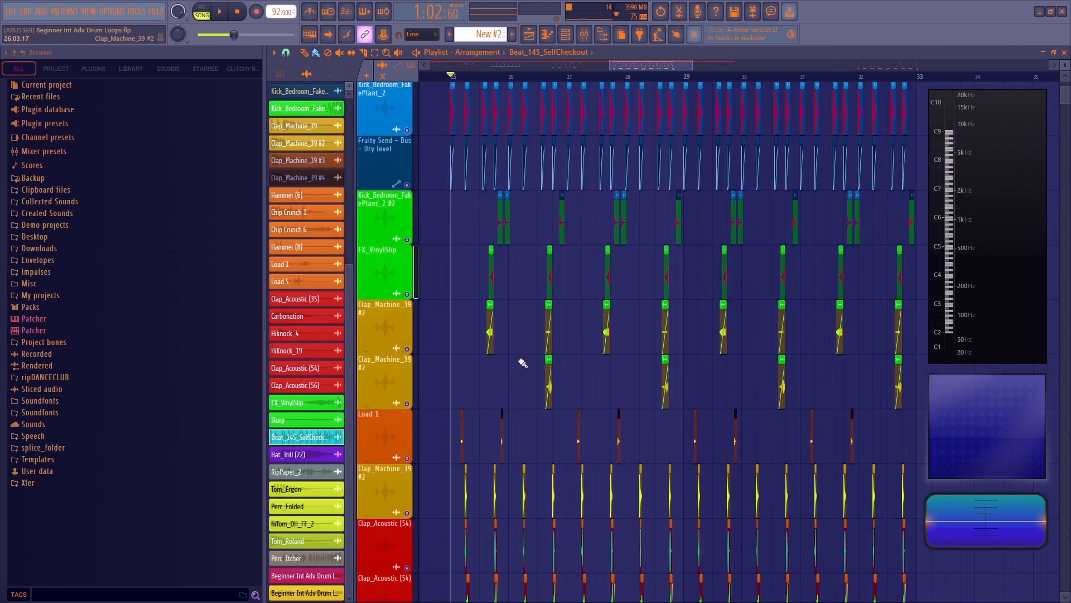
pyautogui.press('space')
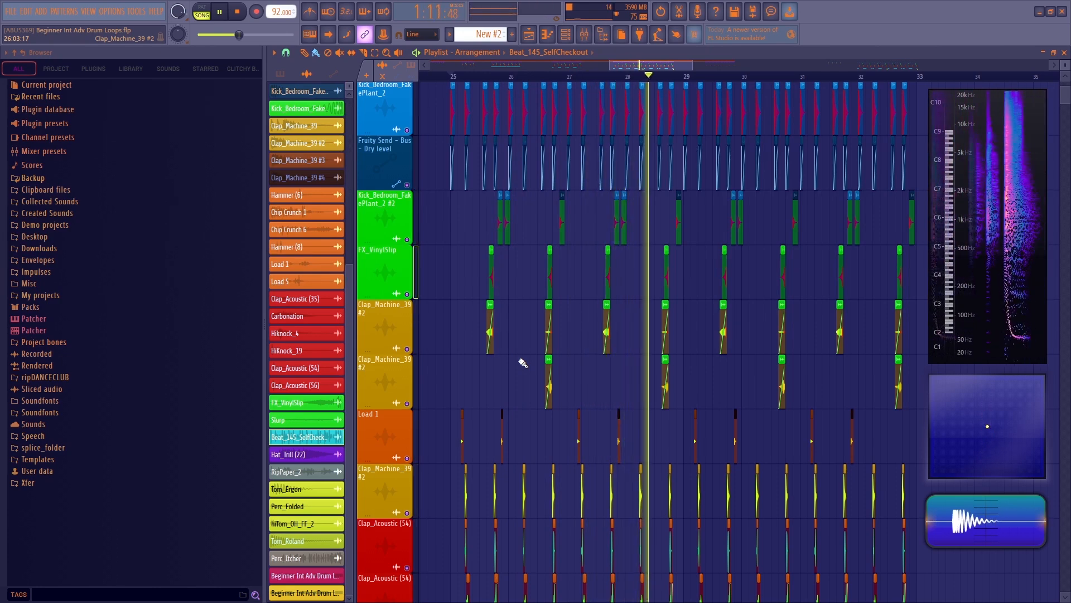
pyautogui.press('space')
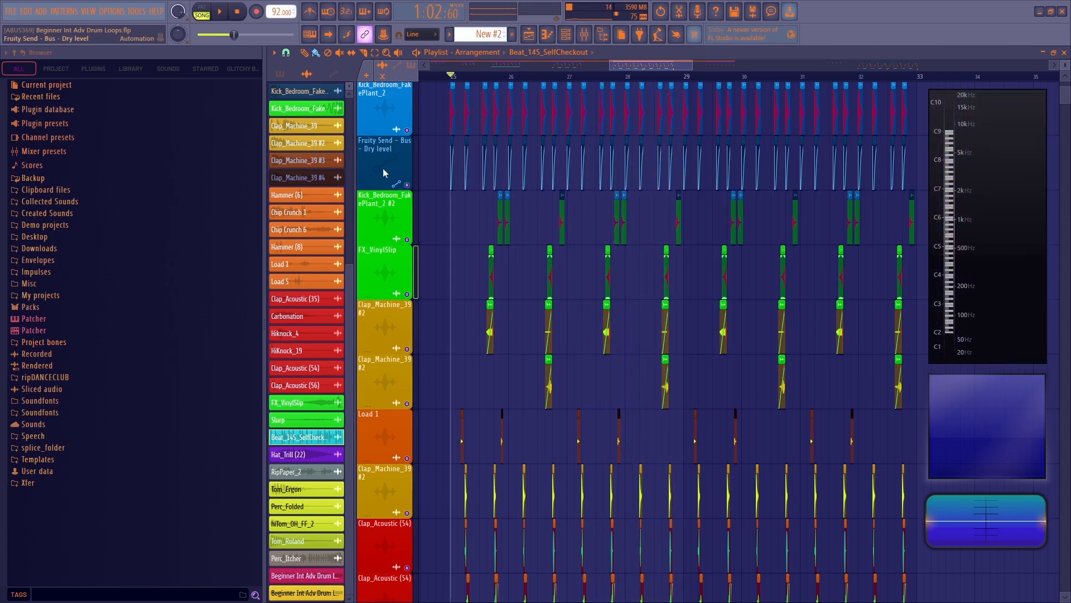
# - Open the Kick_Bedroom_FakePlant_2 #3 clip's settings, audition the sample, and examine its precomputed filter cutoff
pyautogui.doubleClick(514, 211)
pyautogui.tripleClick(467, 345)
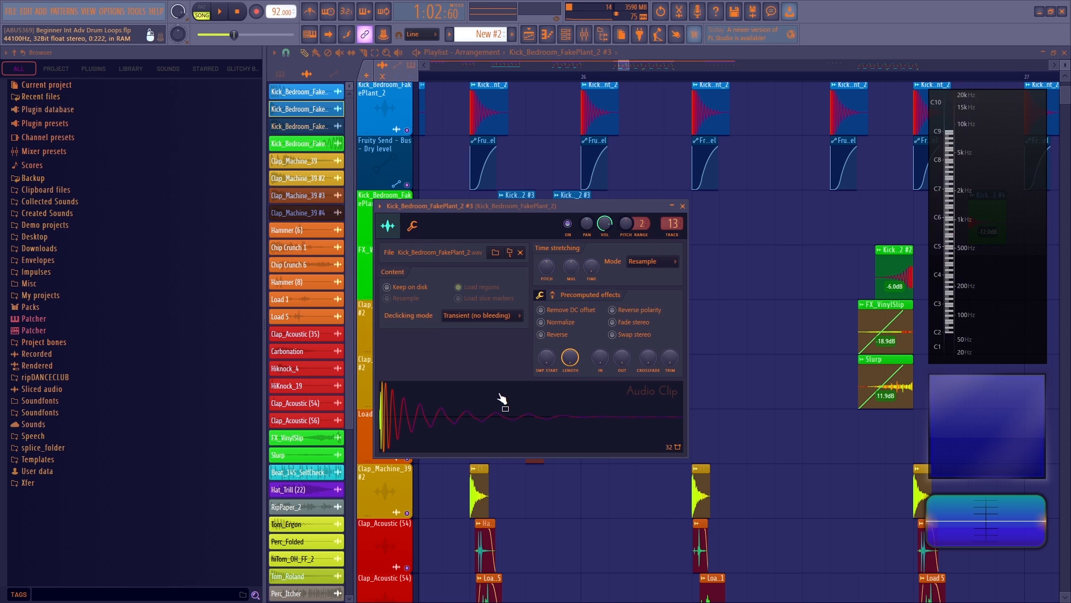
pyautogui.tripleClick(499, 415)
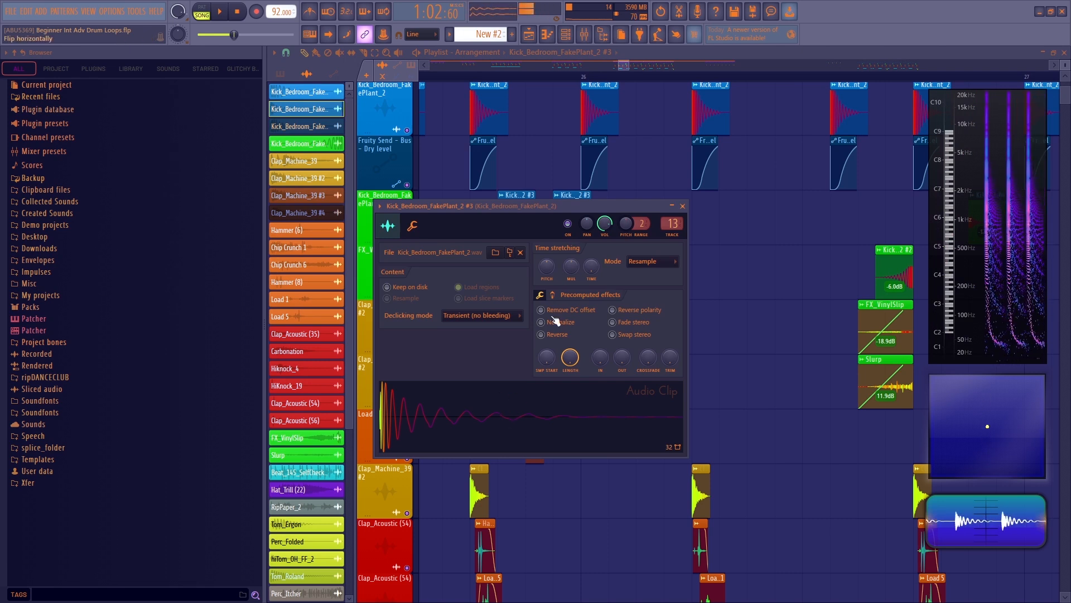
pyautogui.click(552, 294)
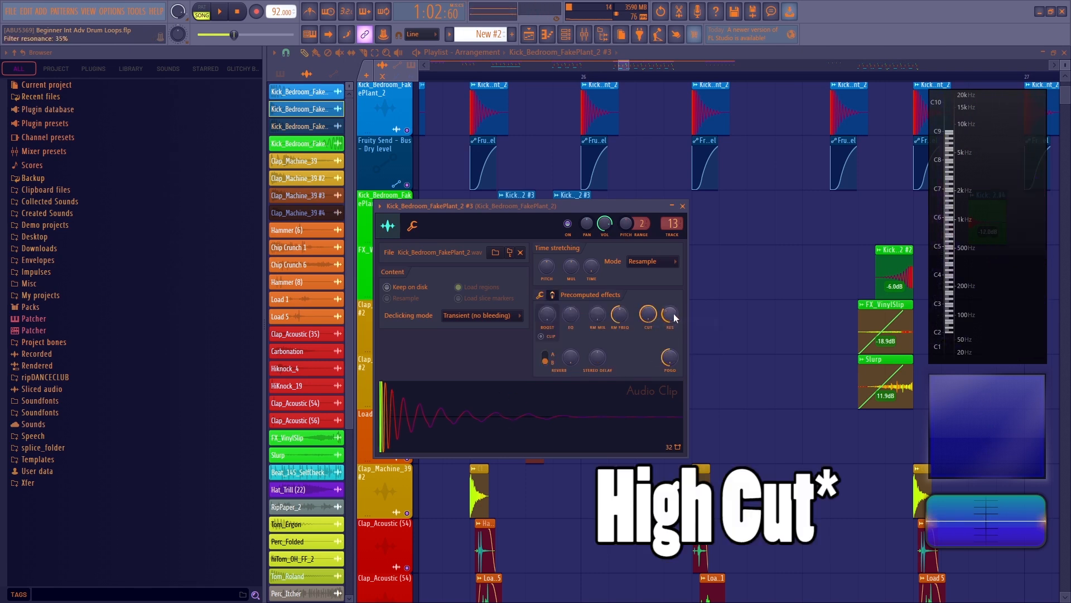
pyautogui.hotkey('ctrl', 'z')
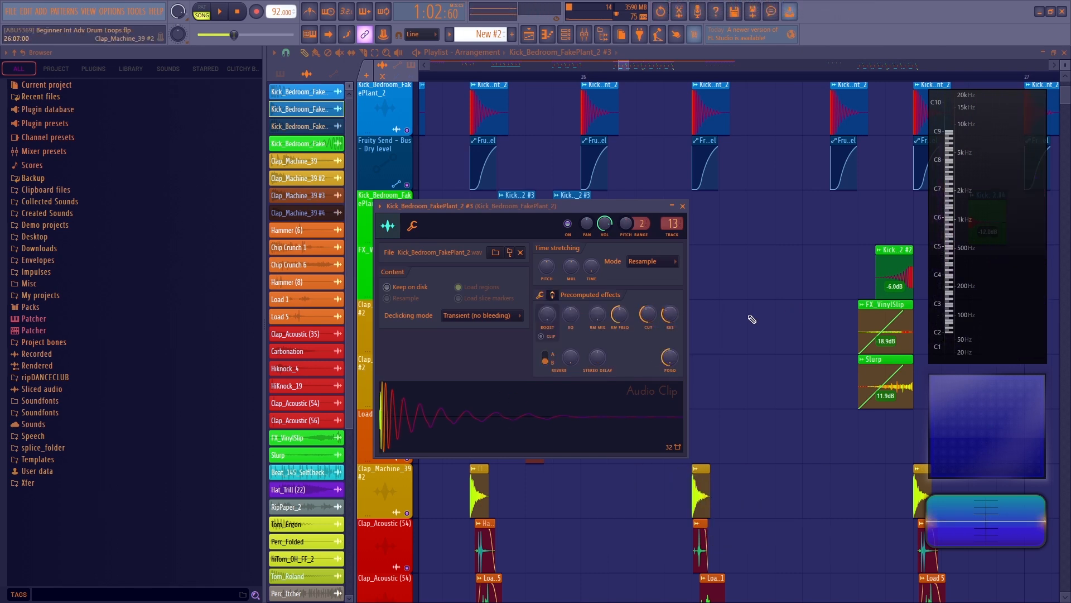
pyautogui.press('Escape')
# - Look over the layered tracks around bar 26, and audition the main clap sample in the Clap_Machine_39 #2 clip's settings
pyautogui.scroll(-5, 670, 313)
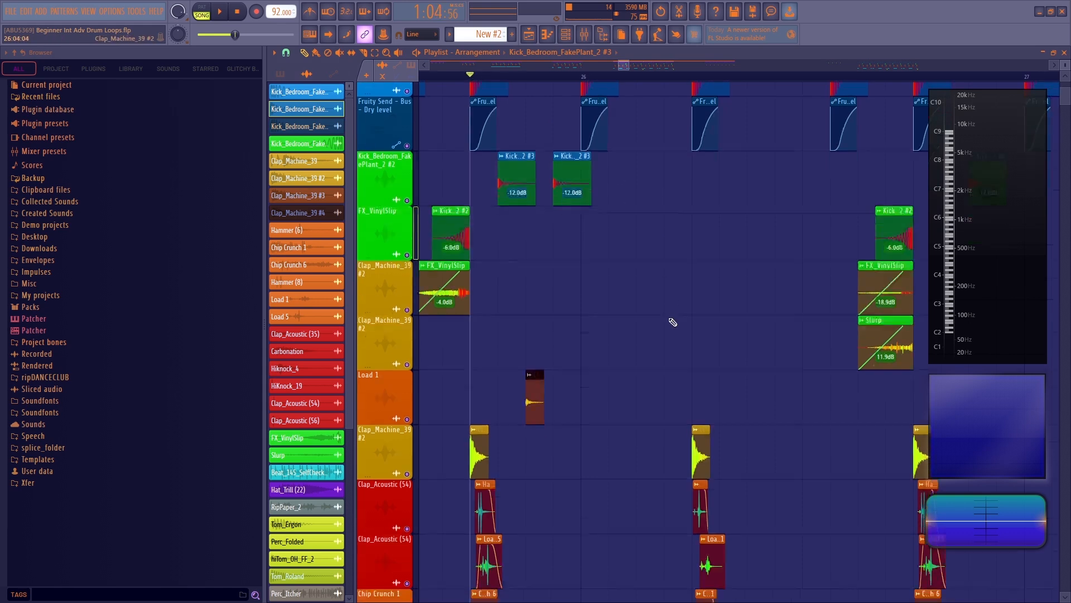
pyautogui.scroll(-4, 626, 315)
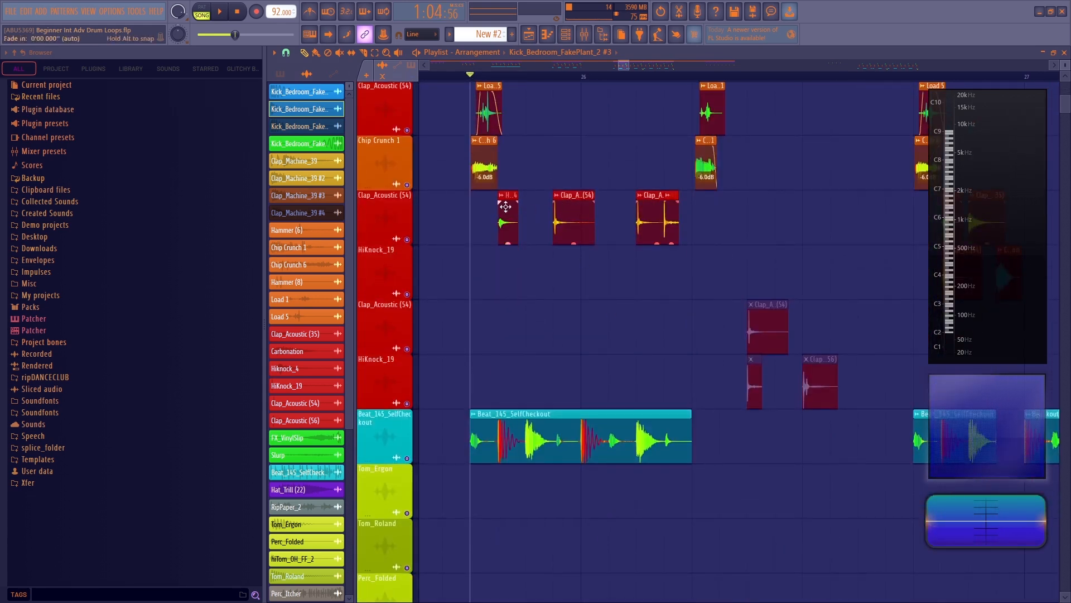
pyautogui.scroll(-2, 545, 296)
pyautogui.scroll(12, 551, 329)
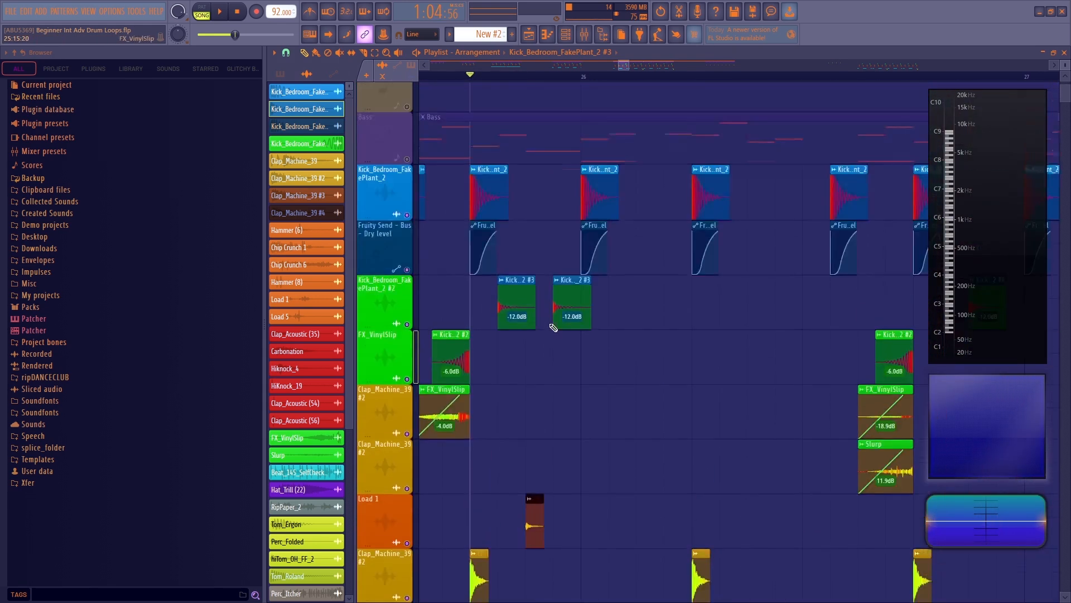
pyautogui.scroll(-3, 605, 428)
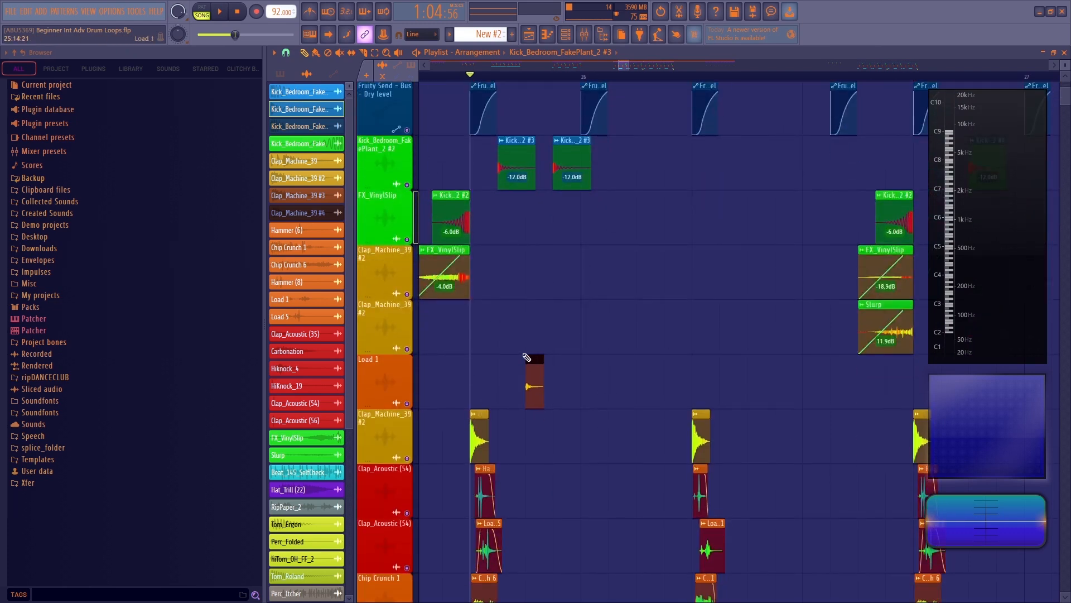
pyautogui.doubleClick(481, 419)
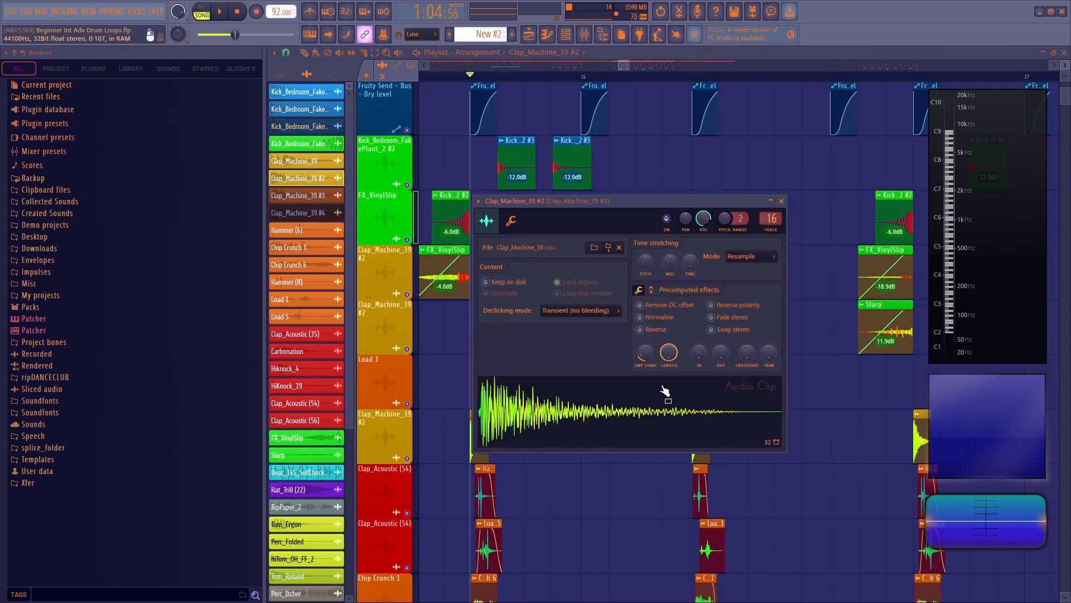
pyautogui.click(608, 416)
pyautogui.rightClick(666, 178)
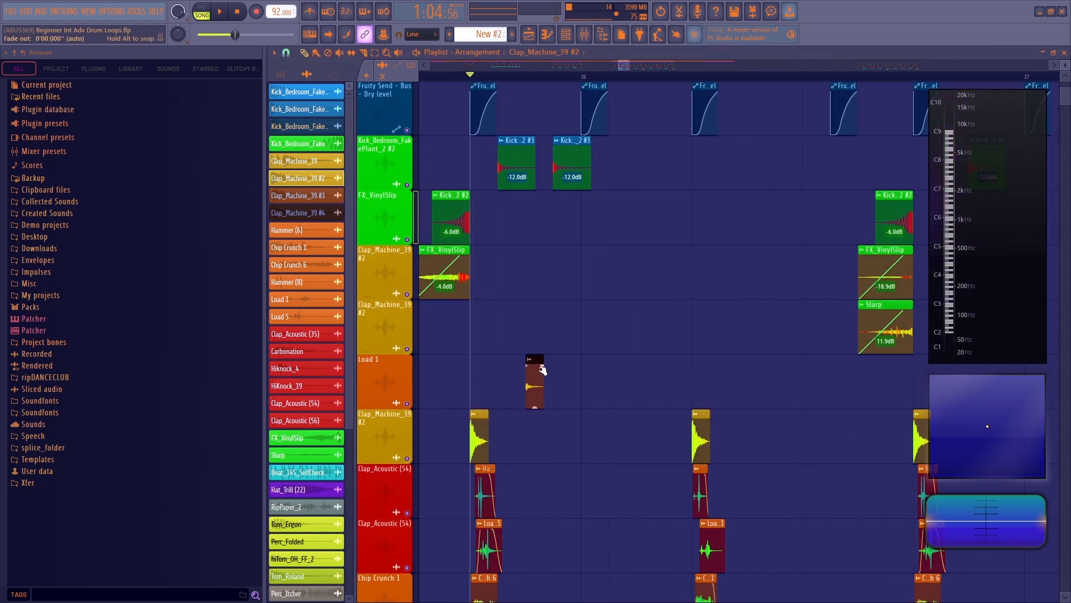
# - Open the Clap_Machine_39 #4 clip's settings and examine its pitch shift and precomputed filter cutoff
pyautogui.doubleClick(536, 359)
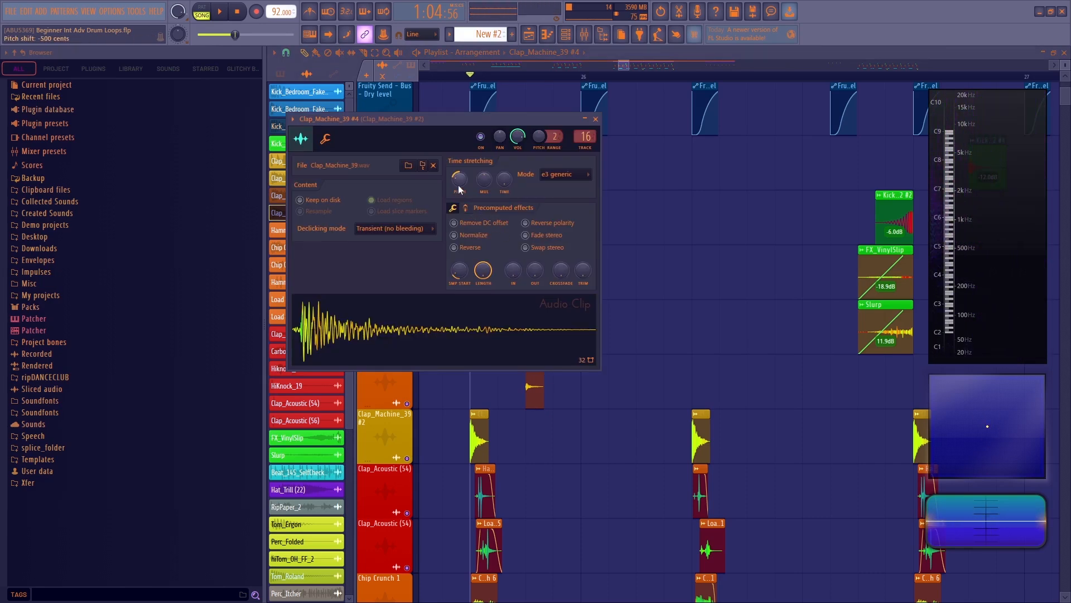
pyautogui.click(465, 208)
pyautogui.rightClick(562, 226)
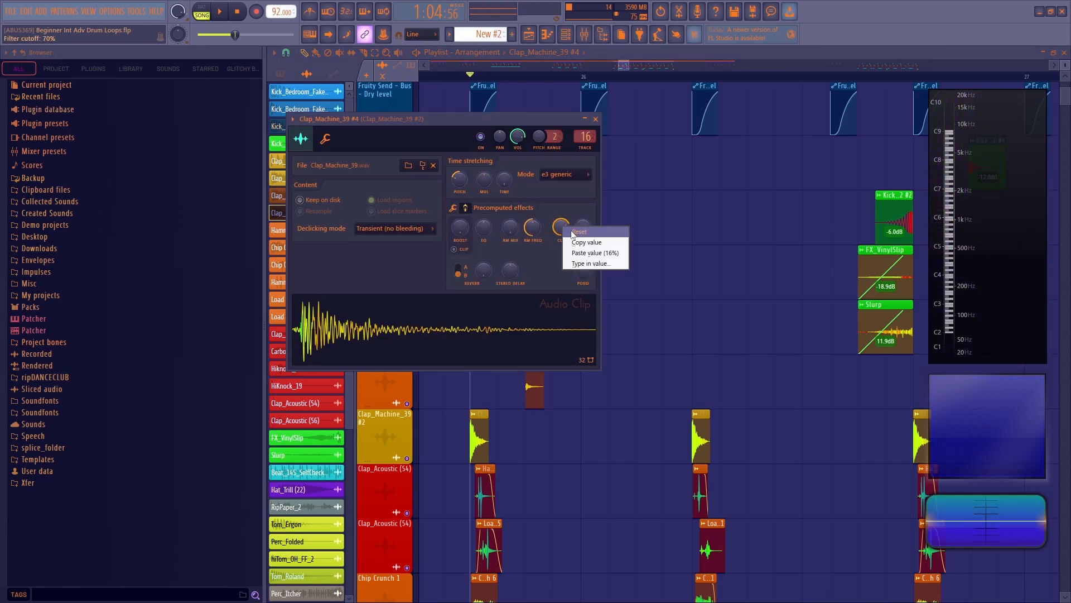
pyautogui.click(564, 228)
pyautogui.press('Escape')
# - Compare playback with the quiet kick and Load 1 ghost clap tracks muted and with both unmuted
pyautogui.scroll(-1, 574, 316)
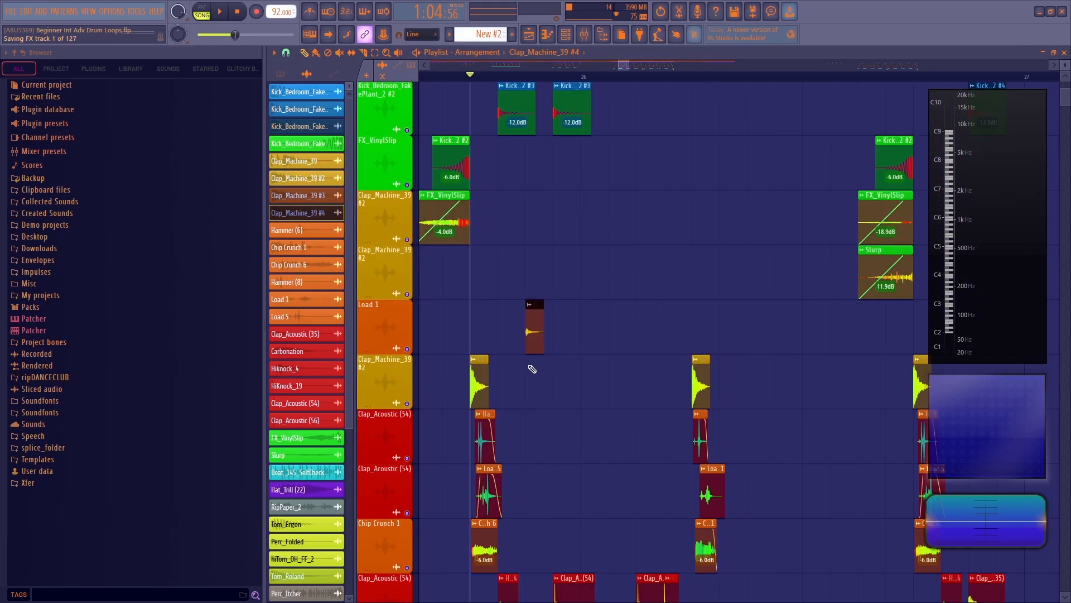
pyautogui.scroll(-2, 552, 350)
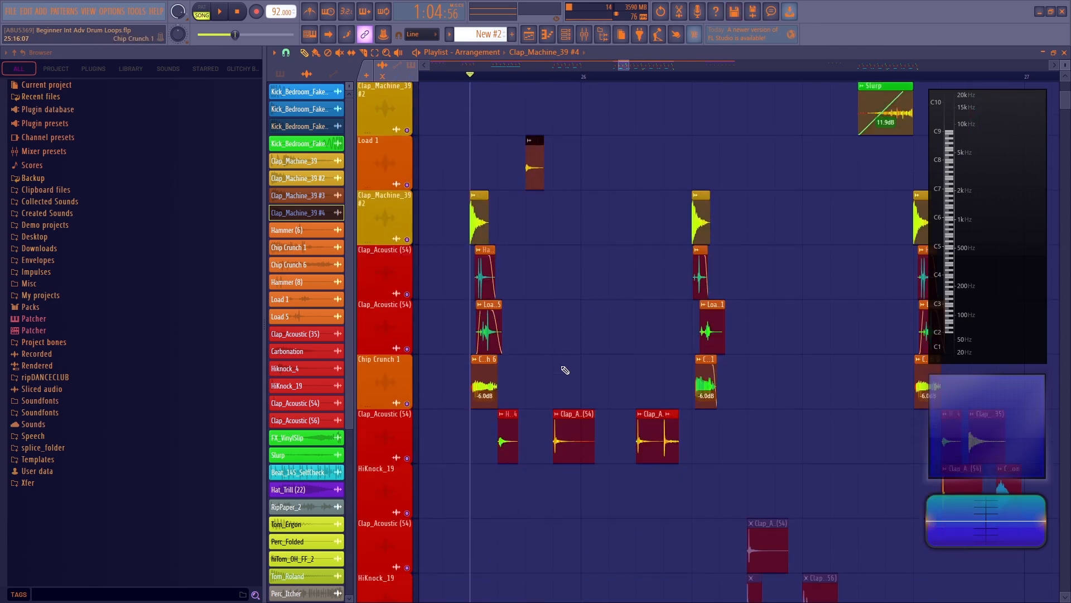
pyautogui.scroll(2, 558, 519)
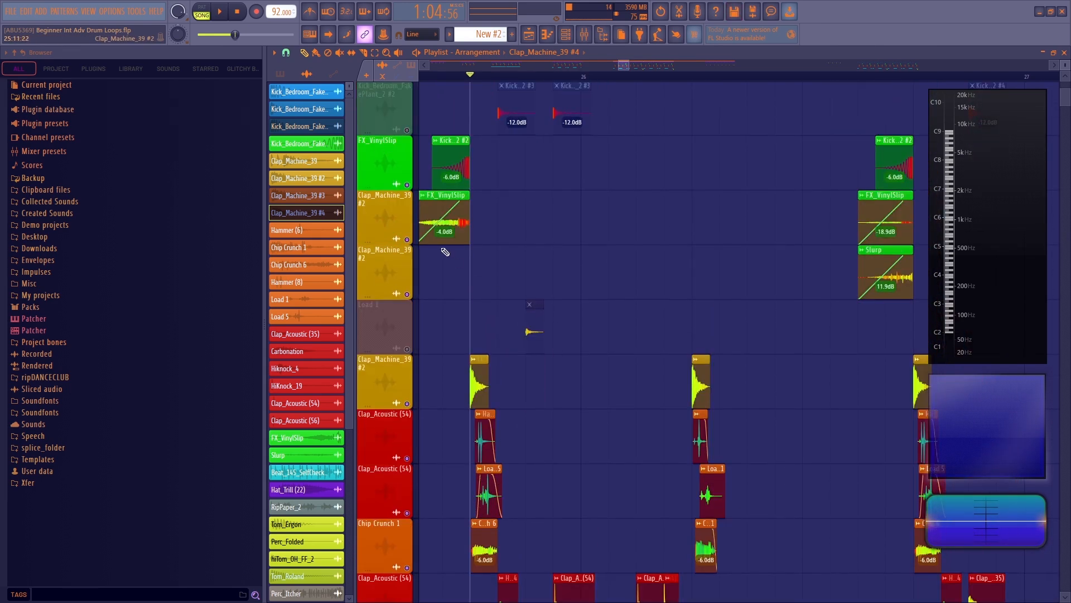
pyautogui.press('space')
pyautogui.press('space')
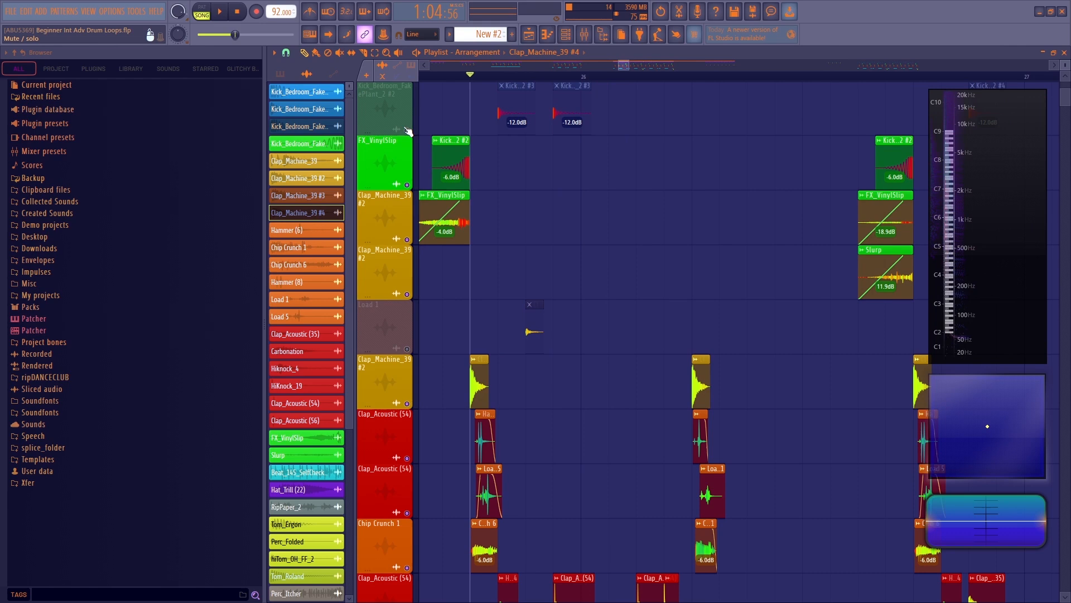
pyautogui.click(407, 130)
pyautogui.click(407, 349)
pyautogui.press('space')
pyautogui.press('space')
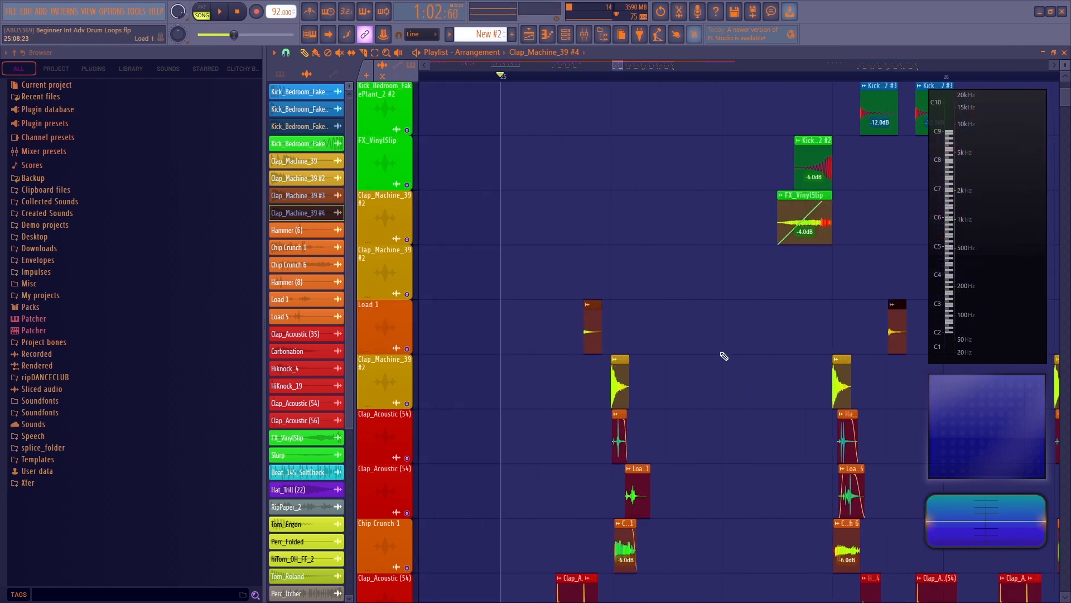
# - Open the settings of the first ghost clap after bar 25, Clap_Machine_39 #3, and audition its sample
pyautogui.scroll(-1, 714, 390)
pyautogui.doubleClick(597, 248)
pyautogui.click(509, 423)
pyautogui.click(509, 423)
pyautogui.press('Escape')
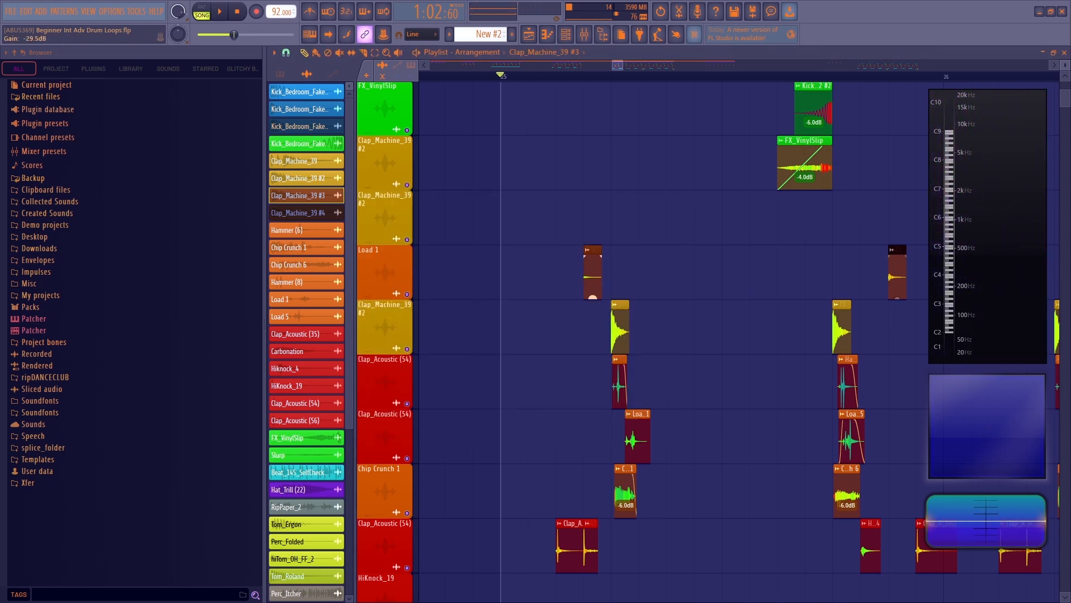
# - Try the first ghost clap at a louder clip gain, undo the change, and compare both versions in playback
pyautogui.rightClick(593, 296)
pyautogui.click(607, 301)
pyautogui.hotkey('ctrl', 'z')
pyautogui.hotkey('ctrl', 'z')
pyautogui.hotkey('ctrl', 'z')
pyautogui.press('space')
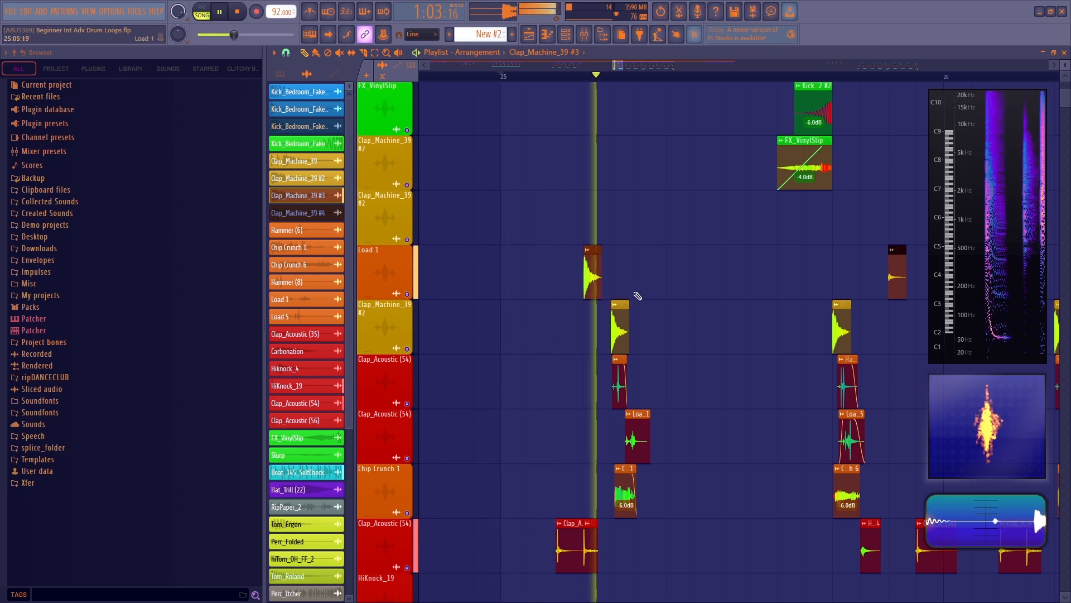
pyautogui.press('space')
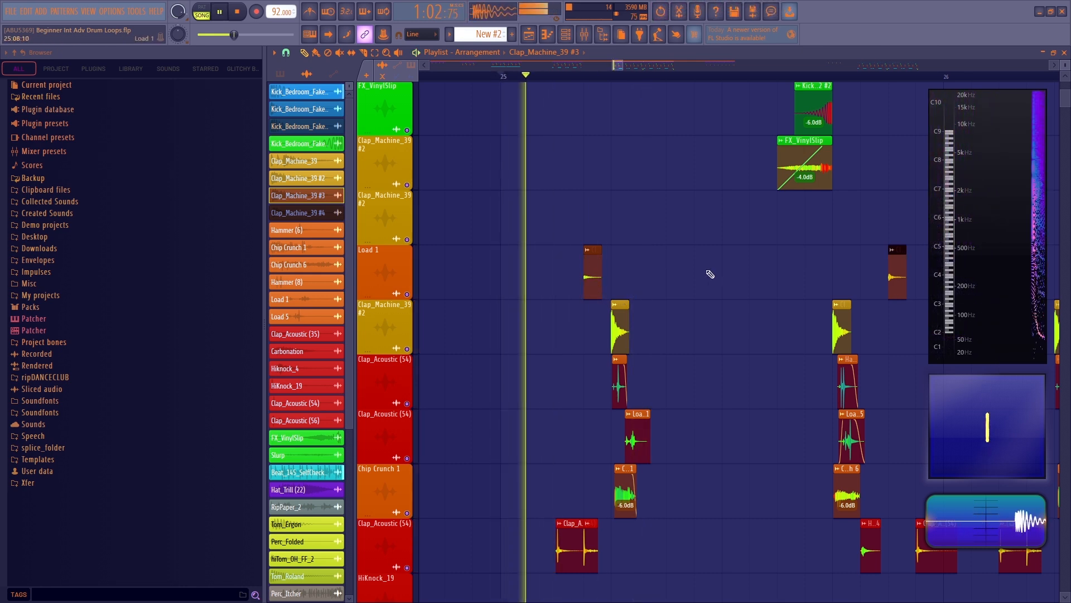
pyautogui.press('space')
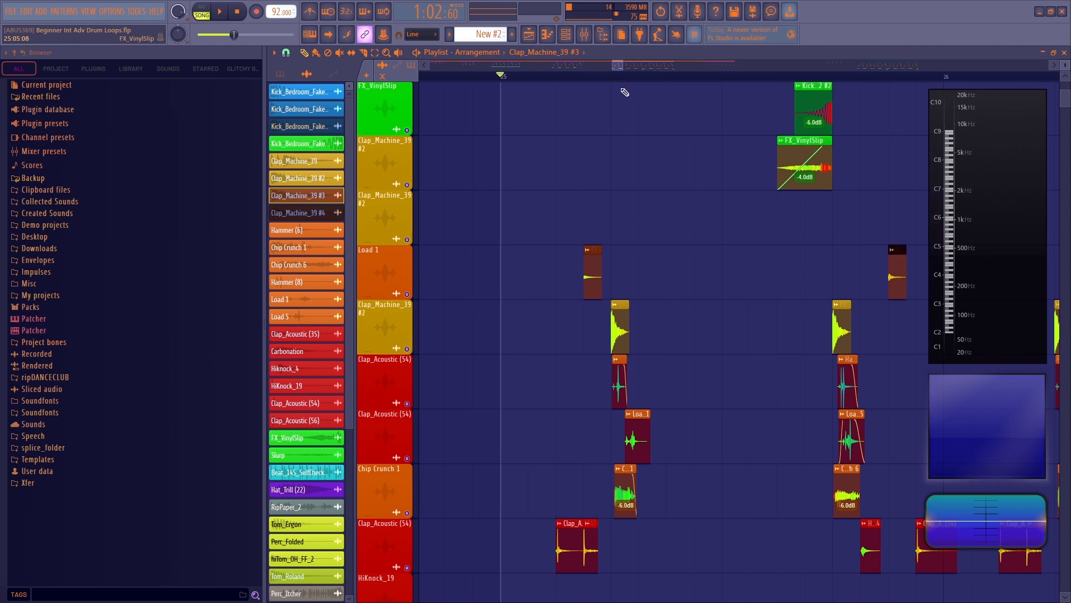
# - Locate the tom fill just before bar 29 on the Tom_Ergon, Tom_Roland and Perc_Folded tracks and play the section leading into it
pyautogui.scroll(-1, 626, 79)
pyautogui.moveTo(620, 66); pyautogui.dragTo(630, 68)
pyautogui.scroll(-1, 631, 77)
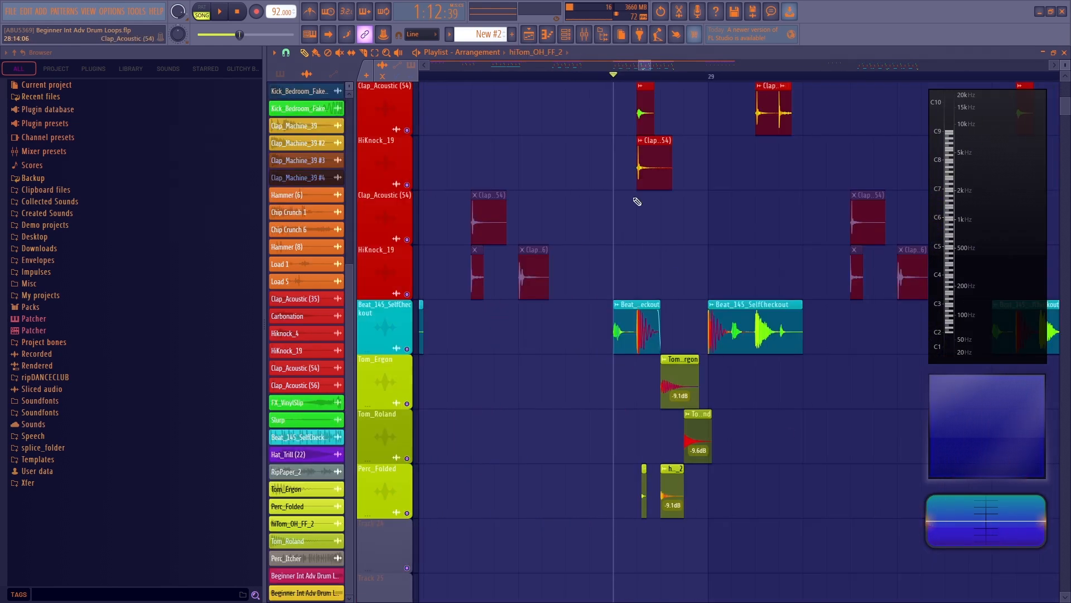
pyautogui.scroll(-4, 626, 77)
pyautogui.scroll(8, 677, 371)
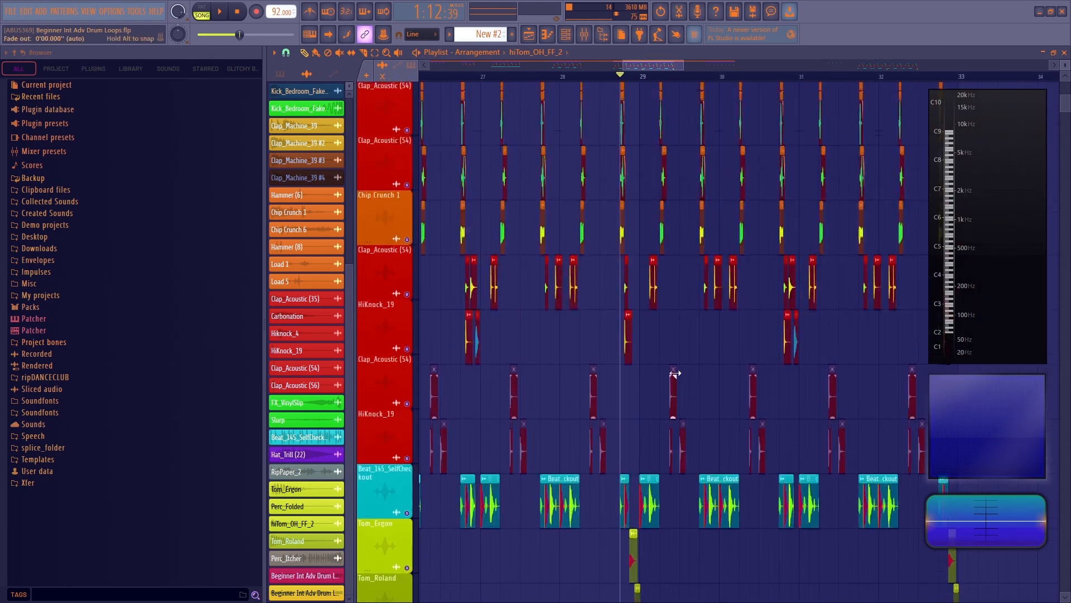
pyautogui.scroll(-9, 675, 401)
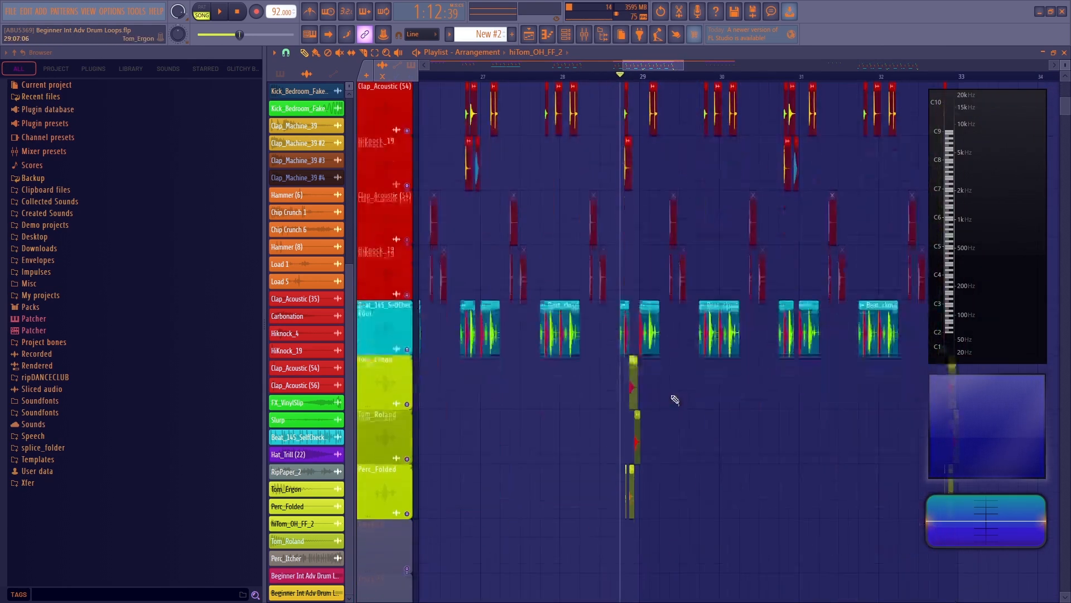
pyautogui.click(601, 76)
pyautogui.press('space')
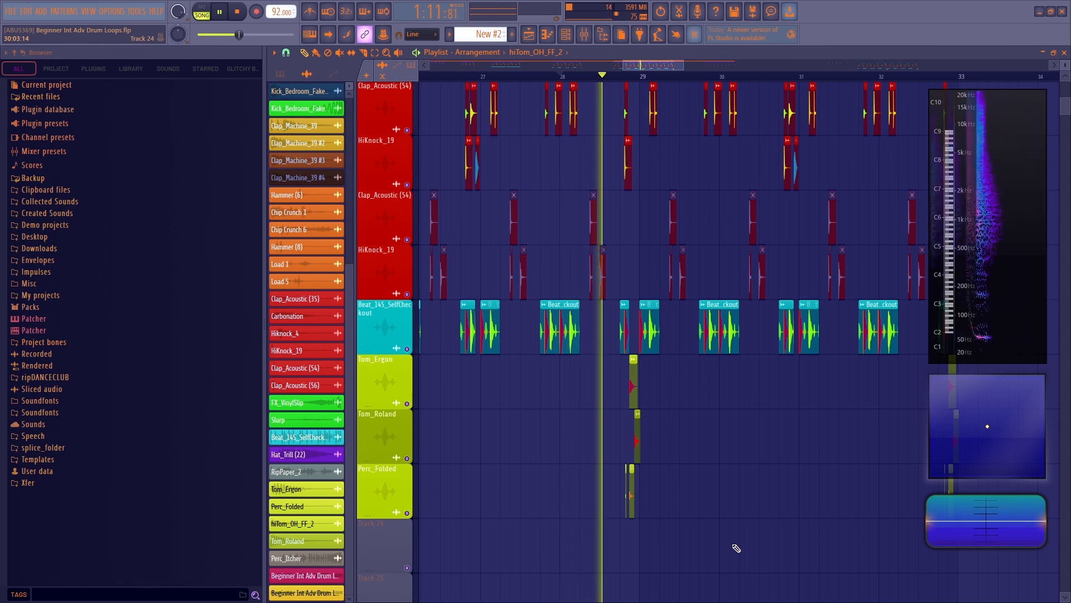
pyautogui.press('space')
# - Place the playhead at the start of the bar 28 tom fill and examine its layered clips up close
pyautogui.scroll(2, 642, 78)
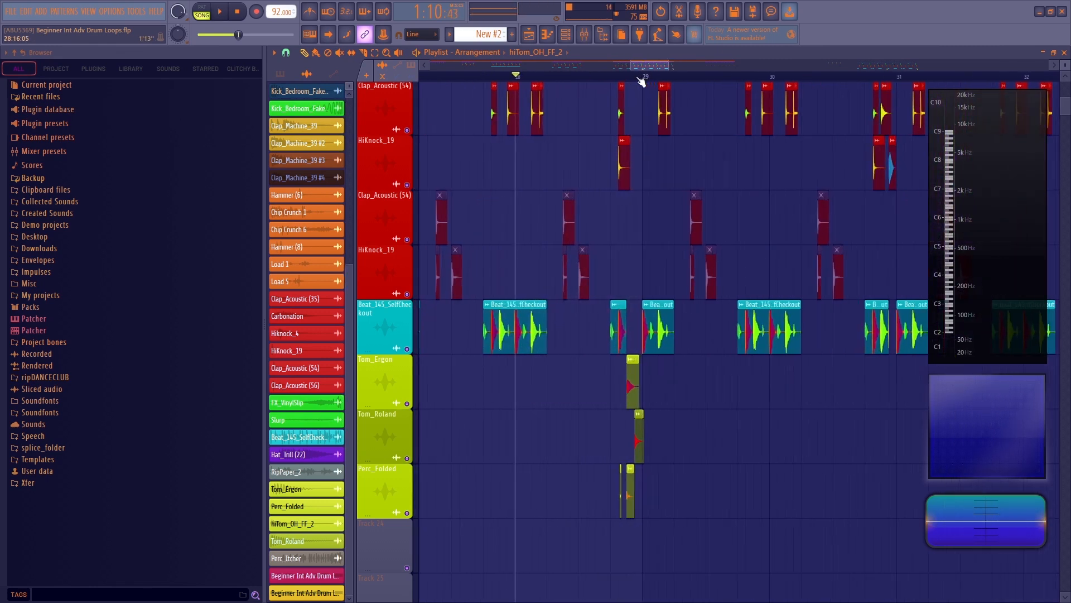
pyautogui.scroll(3, 642, 79)
pyautogui.click(539, 76)
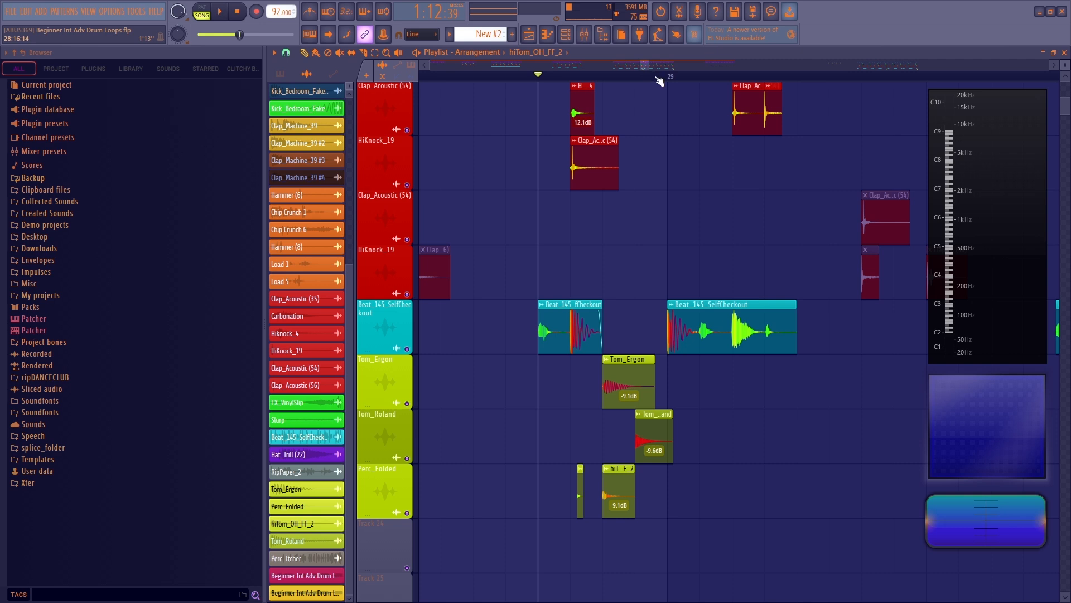
pyautogui.scroll(3, 619, 267)
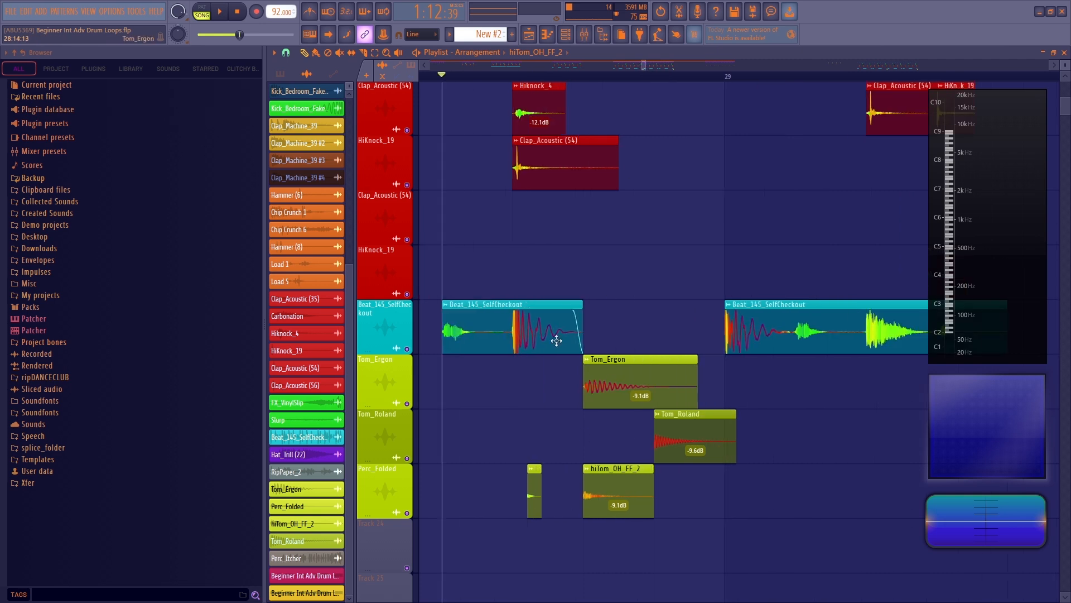
# - Mute the active Clap_Acoustic (54) and HiKnock_19 tracks above the fill, unmute both, and select the short Perc_Folded clip
pyautogui.click(407, 130)
pyautogui.click(407, 184)
pyautogui.scroll(6, 609, 312)
pyautogui.scroll(-5, 609, 349)
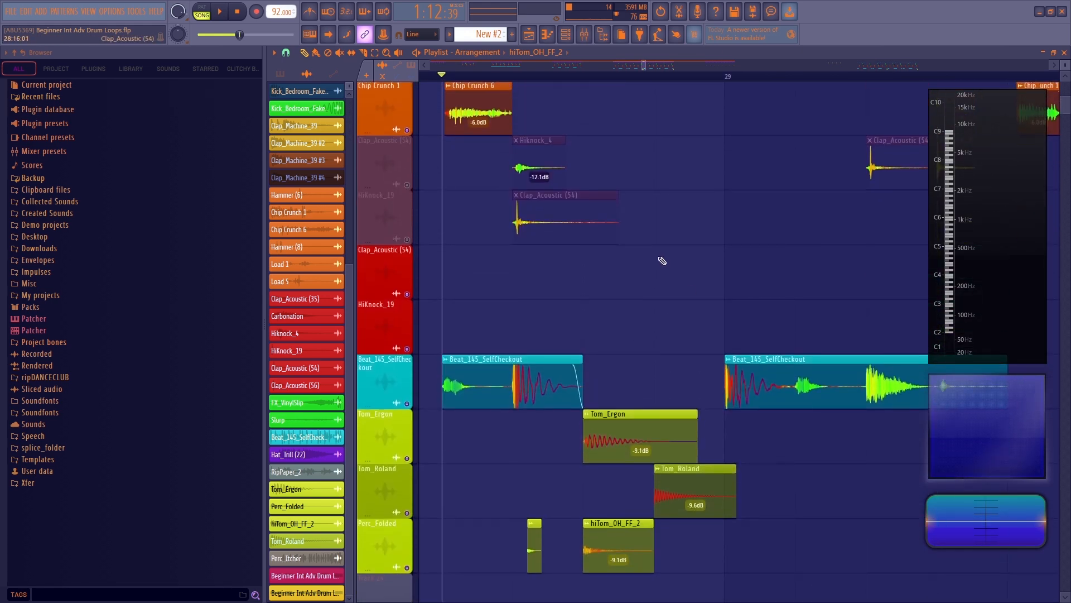
pyautogui.click(407, 185)
pyautogui.click(407, 239)
pyautogui.click(304, 52)
pyautogui.click(537, 523)
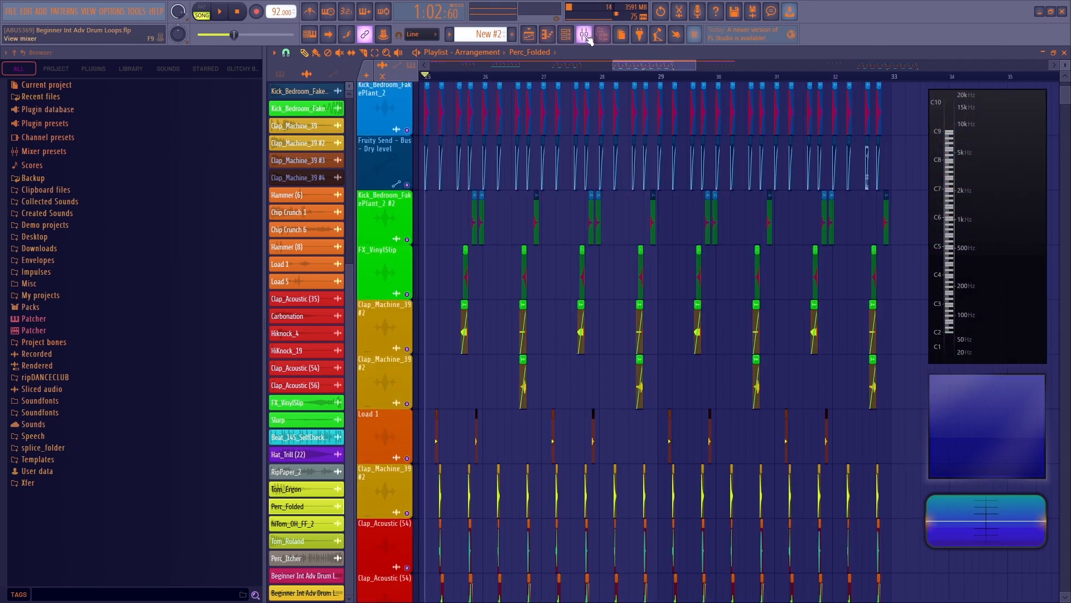
# - Open the mixer's drum bus, rearrange the windows, inspect Pro-Q 3, switch it off, and inspect the Fruity WaveShaper curve
pyautogui.press('F9')
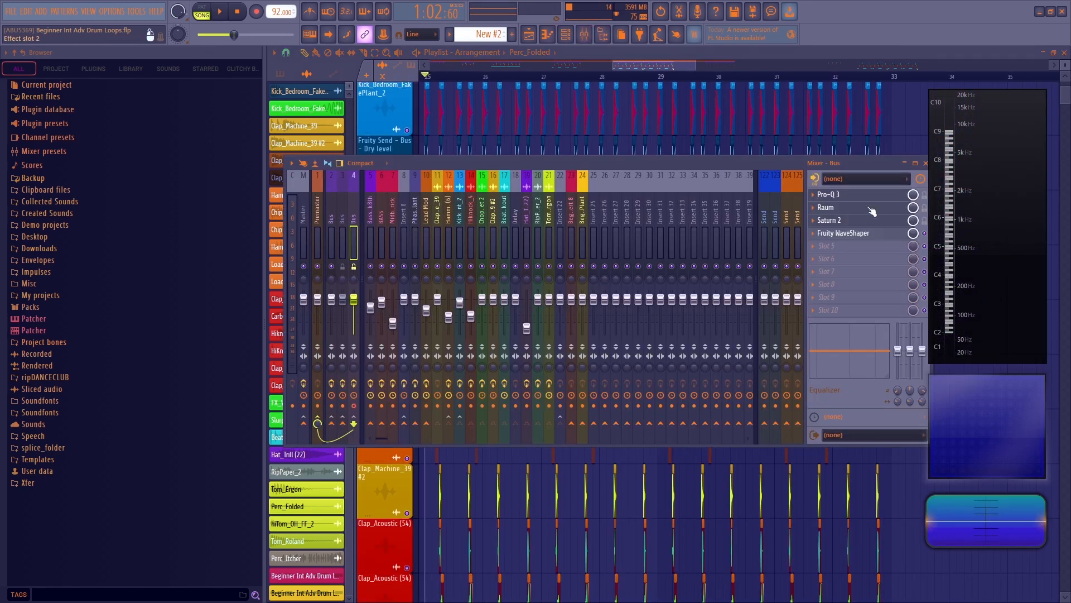
pyautogui.moveTo(805, 162); pyautogui.dragTo(739, 175)
pyautogui.moveTo(910, 216); pyautogui.dragTo(765, 218)
pyautogui.moveTo(557, 161); pyautogui.dragTo(641, 166)
pyautogui.click(757, 198)
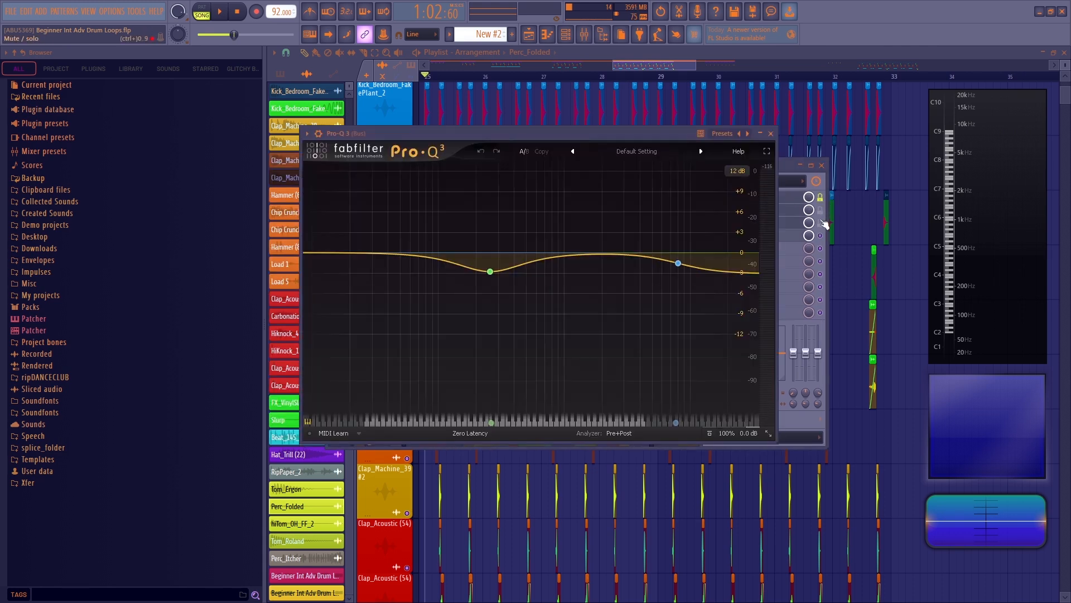
pyautogui.click(823, 202)
pyautogui.click(742, 235)
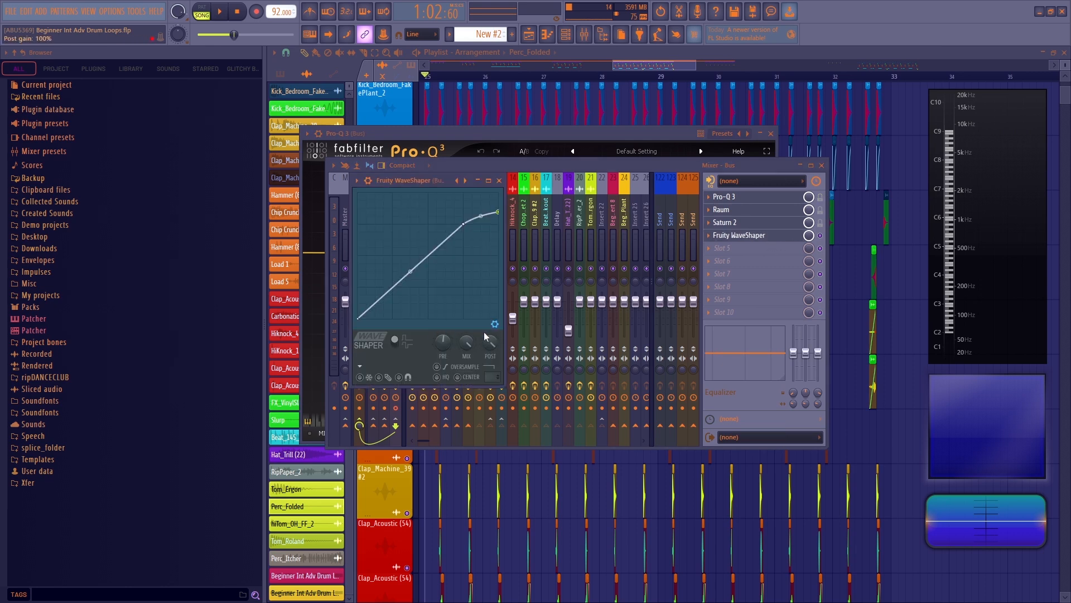
# - Enable Pro-Q 3 on the bus, play the loop through its EQ curve, and close the plugin
pyautogui.click(762, 197)
pyautogui.click(765, 199)
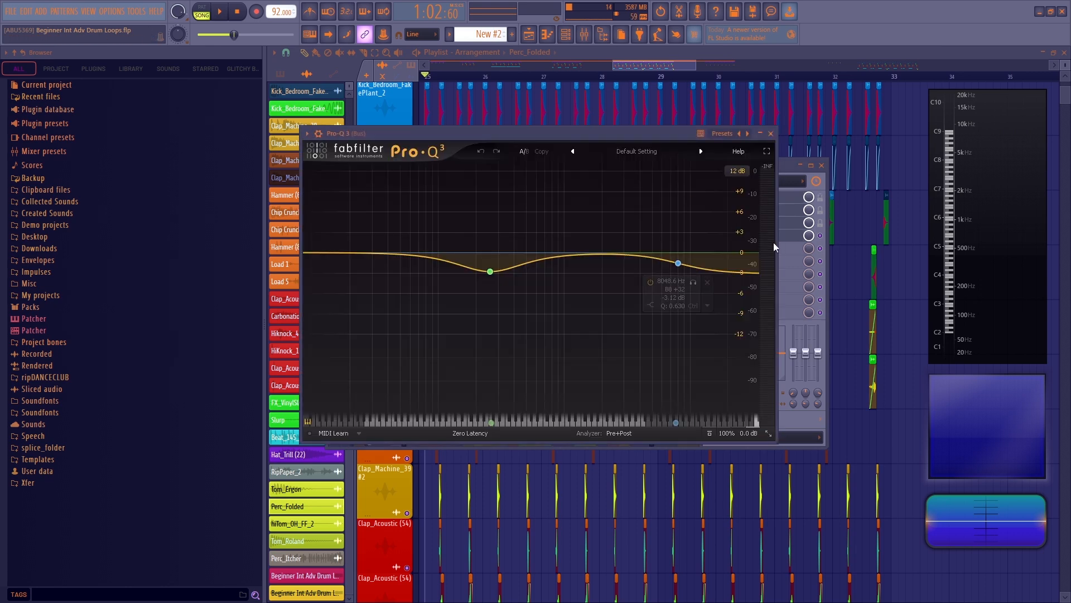
pyautogui.click(820, 197)
pyautogui.click(738, 199)
pyautogui.click(734, 196)
pyautogui.press('space')
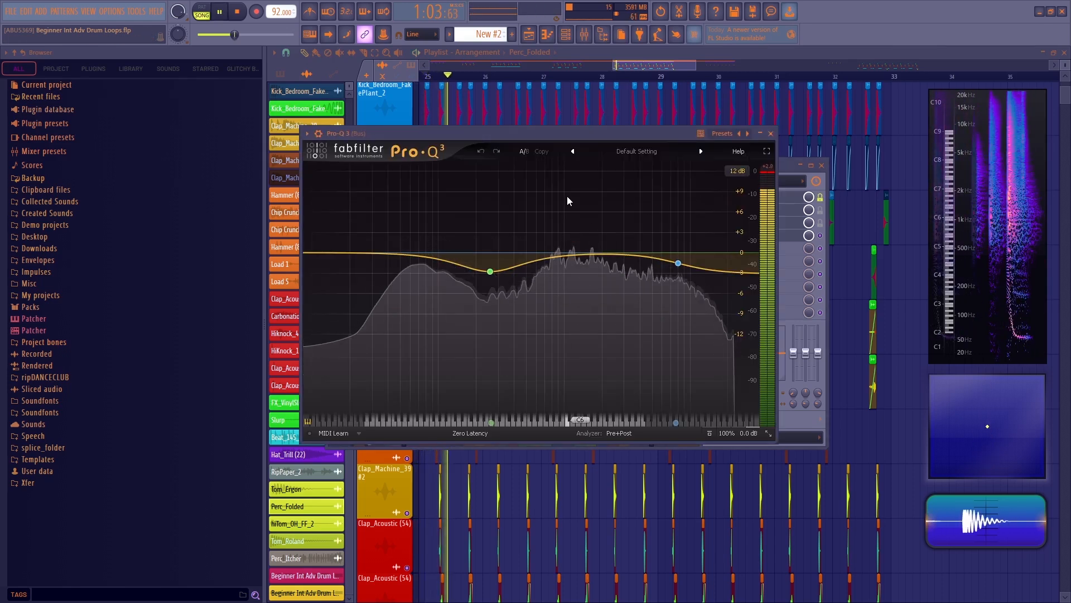
pyautogui.press('space')
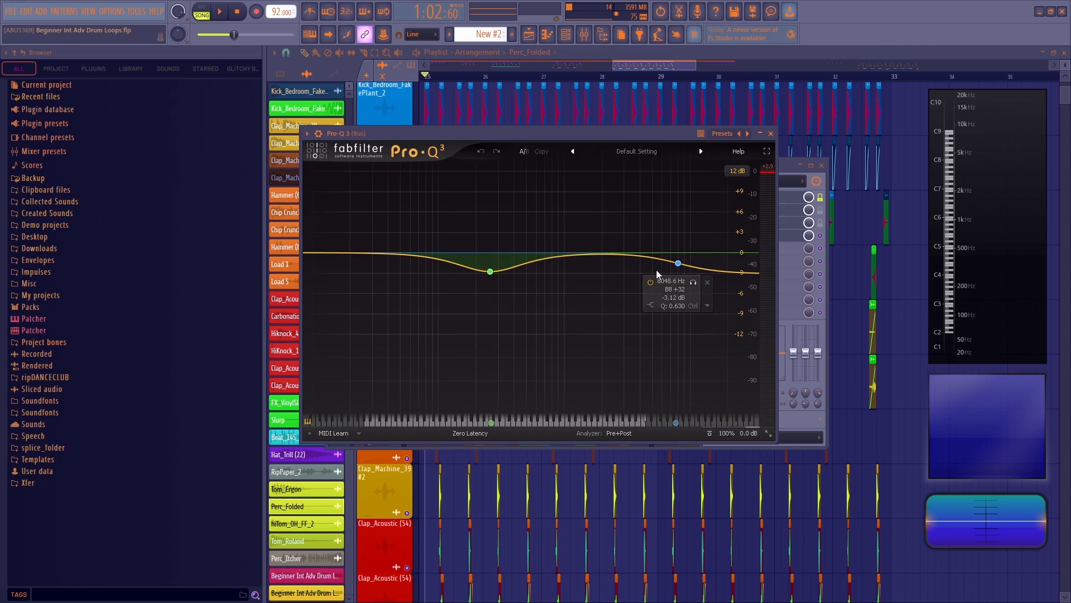
pyautogui.click(770, 134)
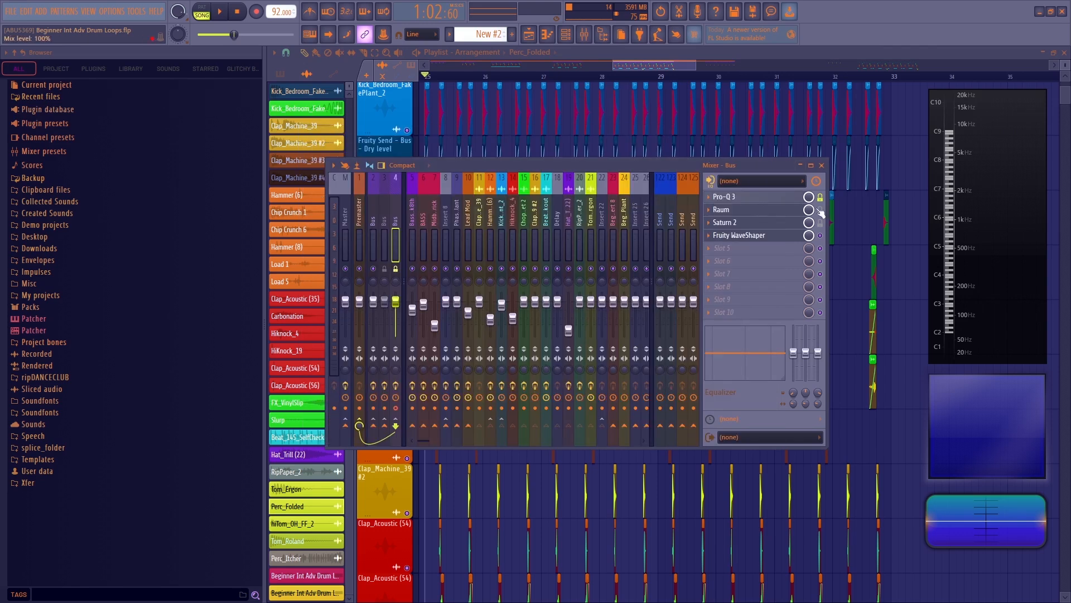
# - Enable the Raum reverb on the bus and audition the loop with its settings open
pyautogui.click(748, 212)
pyautogui.press('space')
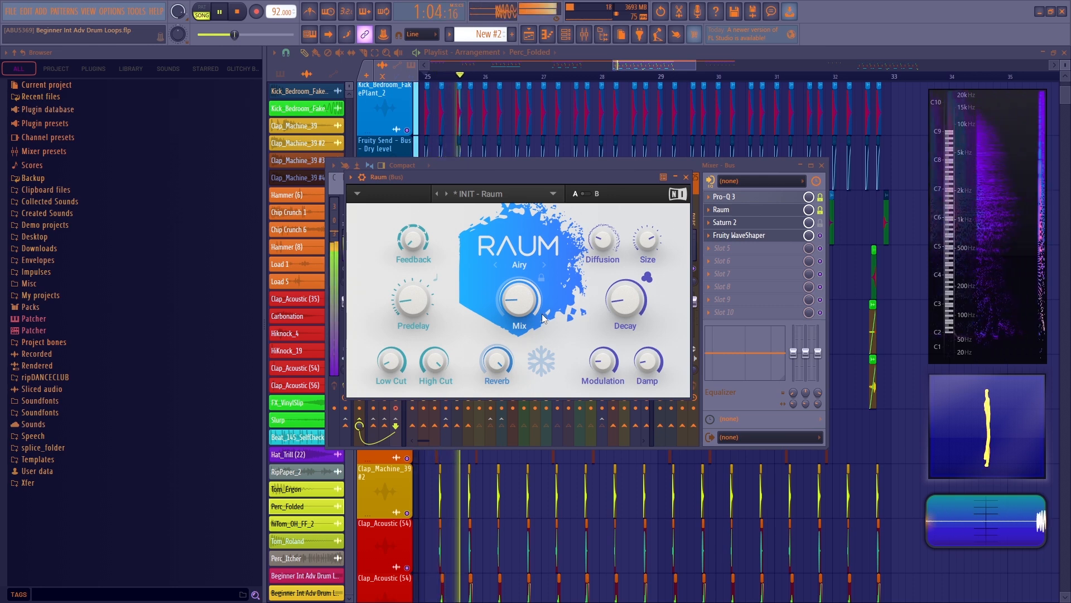
pyautogui.press('space')
# - Try Raum's Mix at 100% during playback, and undo the knob change
pyautogui.moveTo(523, 306)
pyautogui.doubleClick(523, 305)
pyautogui.press('space')
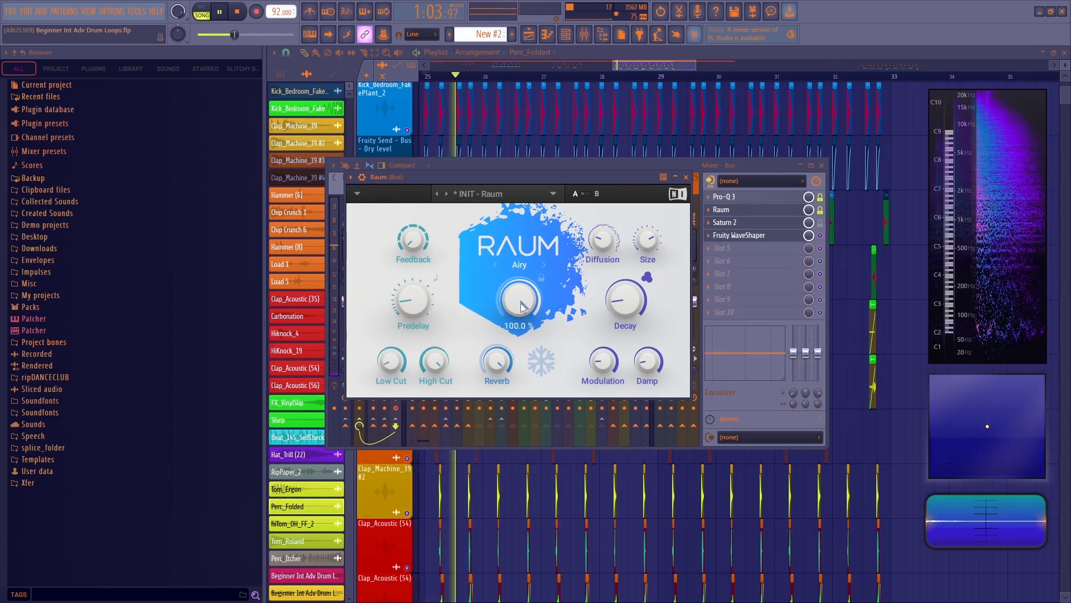
pyautogui.hotkey('ctrl', 'z')
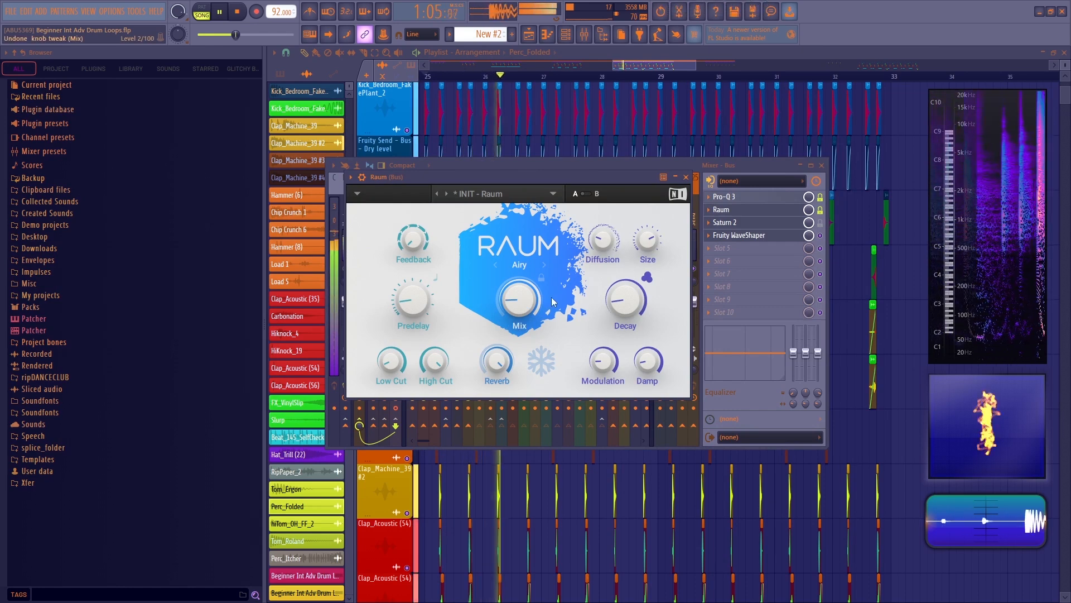
pyautogui.press('space')
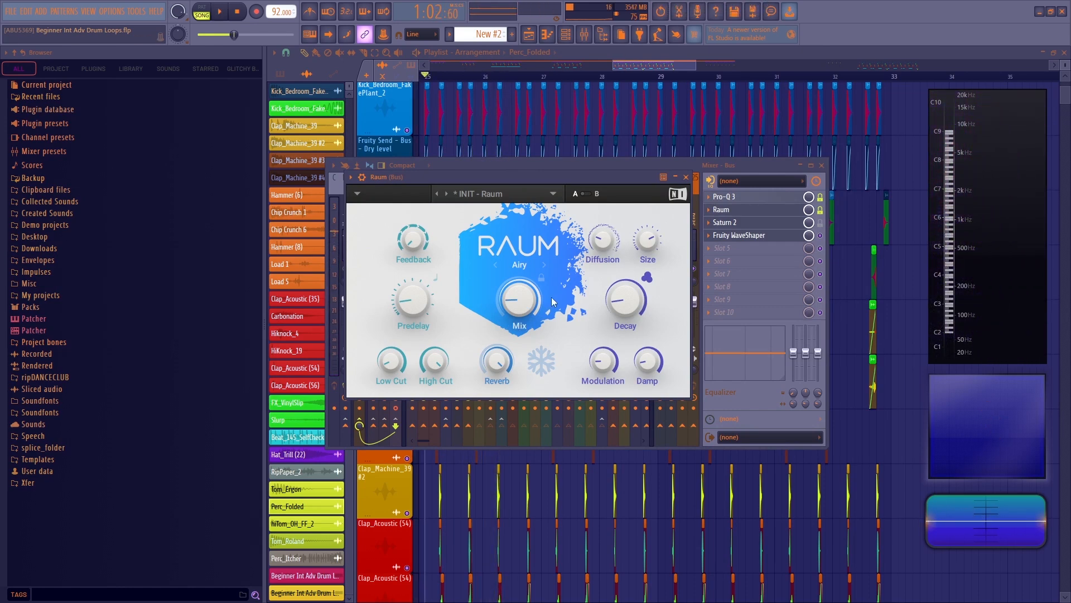
# - Enable Saturn 2 on the bus, audition its saturation on the loop, and close the plugin and mixer
pyautogui.click(724, 222)
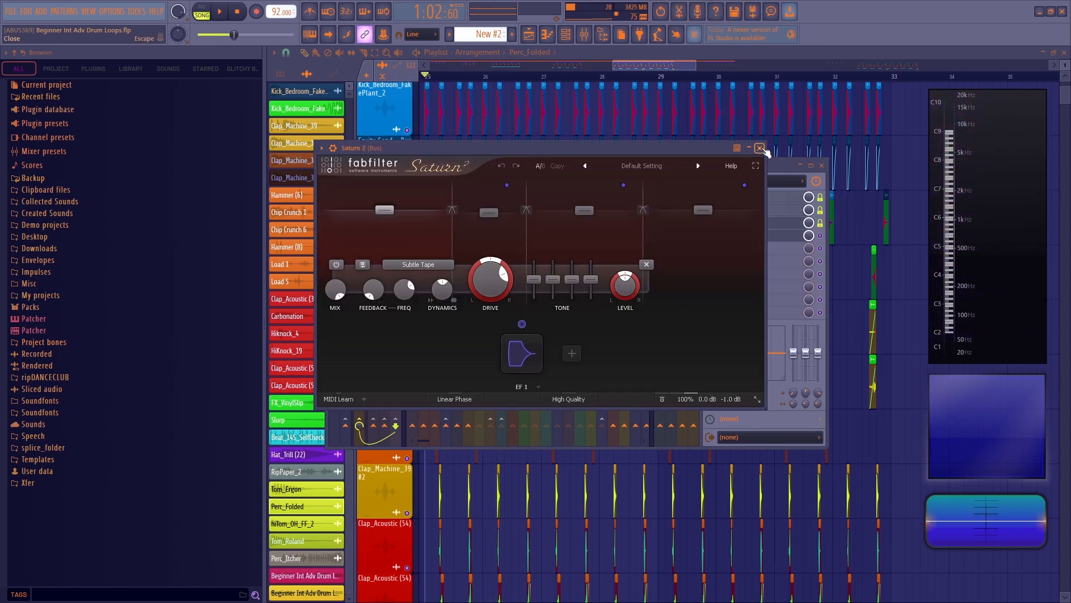
pyautogui.press('space')
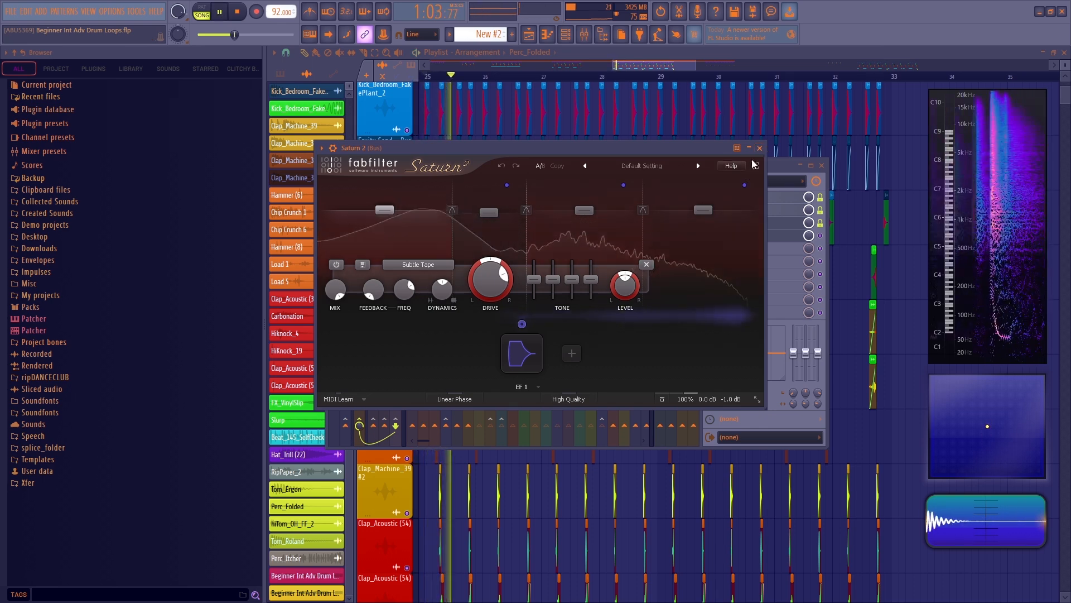
pyautogui.click(760, 148)
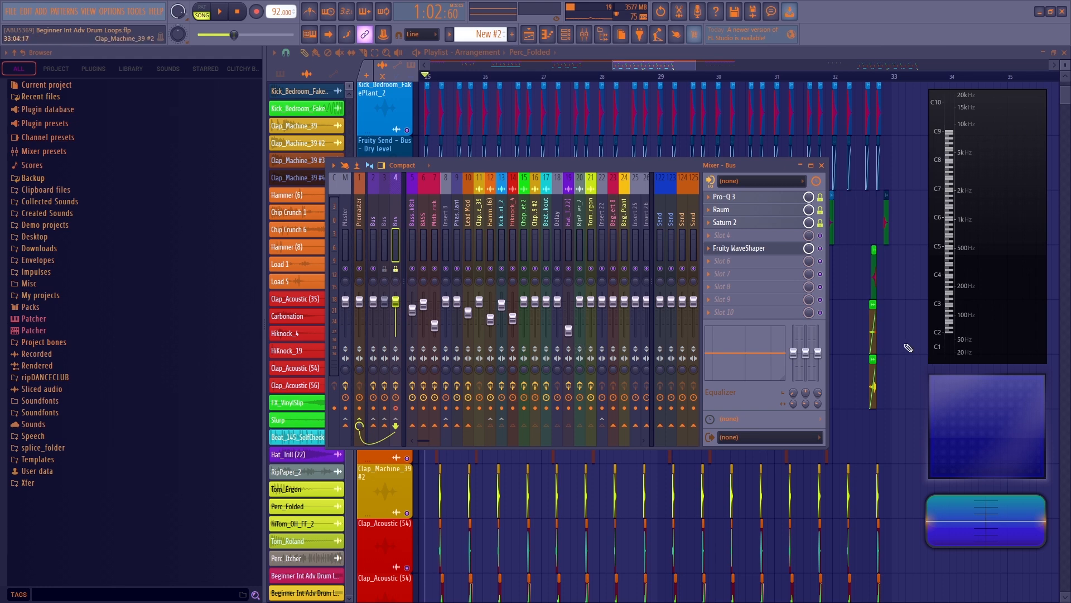
pyautogui.press('F9')
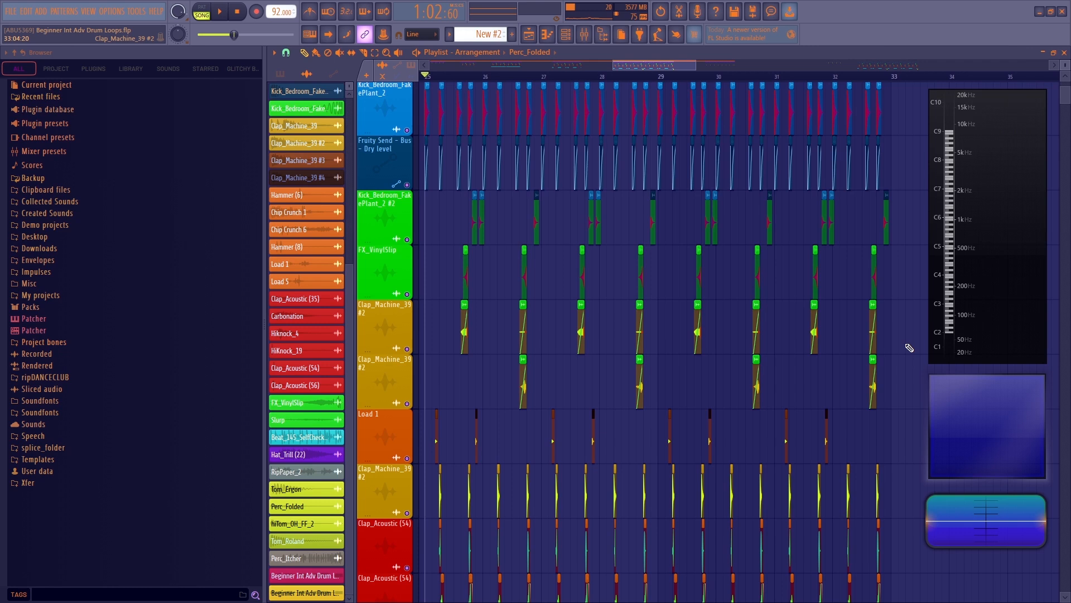